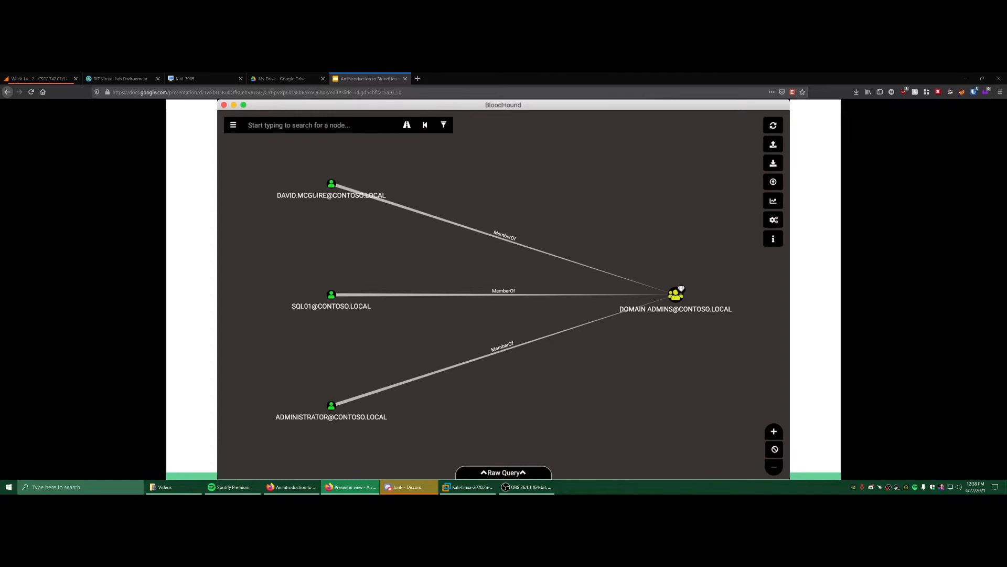
- Advance the presentation from the BloodHound graph slide to the Resource Links slide
key("Right")
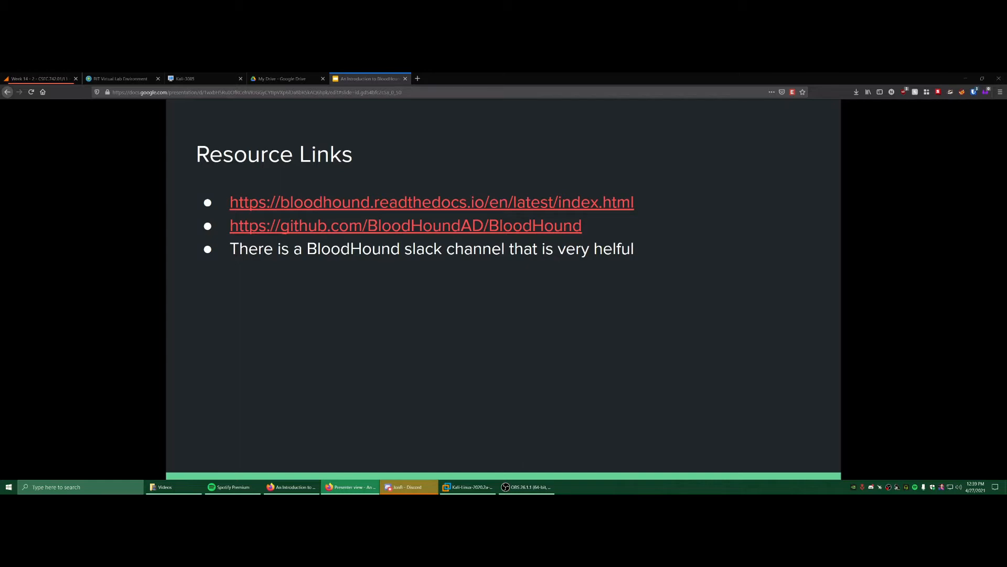
- Search 'bloodhound readthedocs' in a new tab and open the official BloodHound documentation site
left_click(417, 78)
type("b")
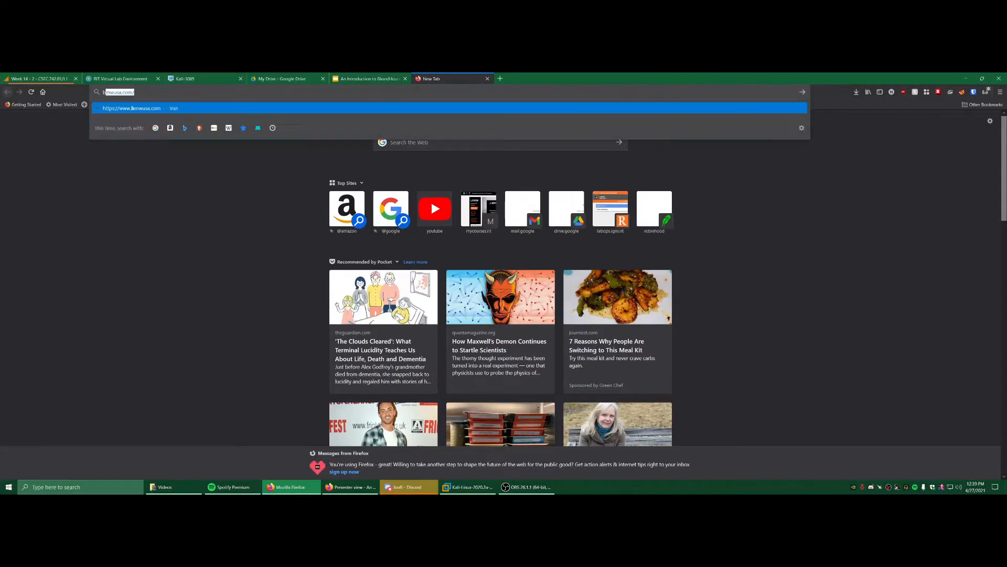
type("lood")
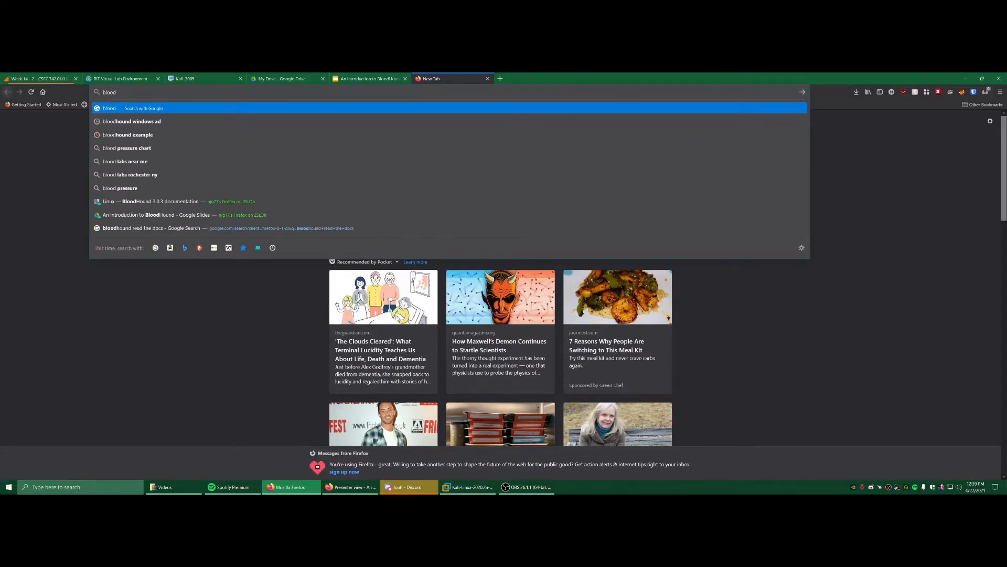
type("hound readt")
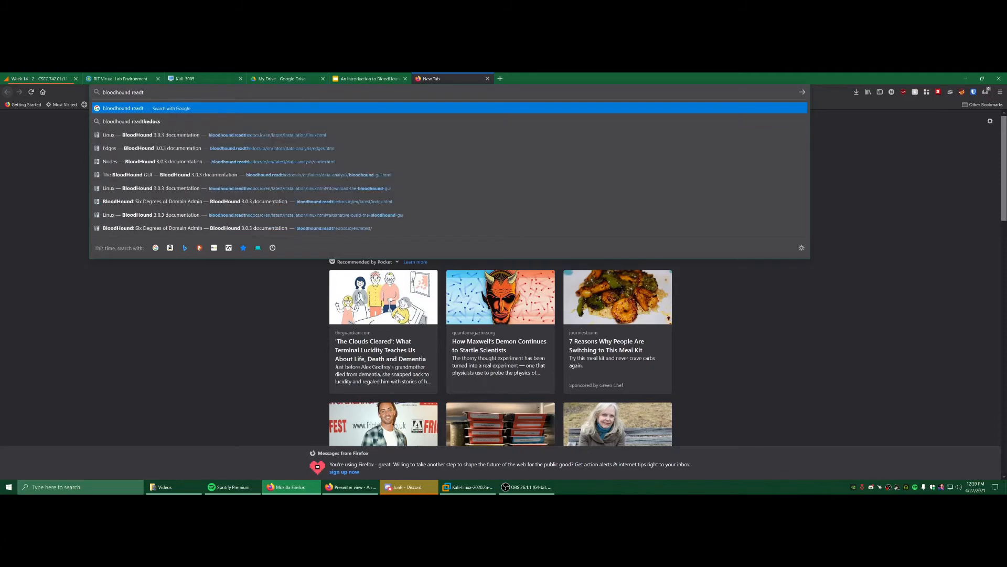
key("Down")
key("Return")
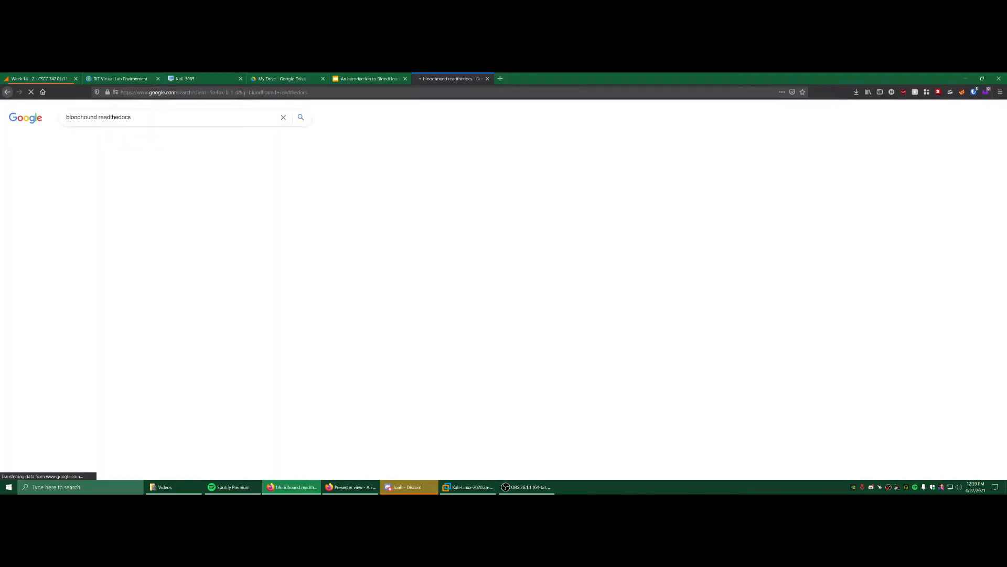
left_click(122, 180)
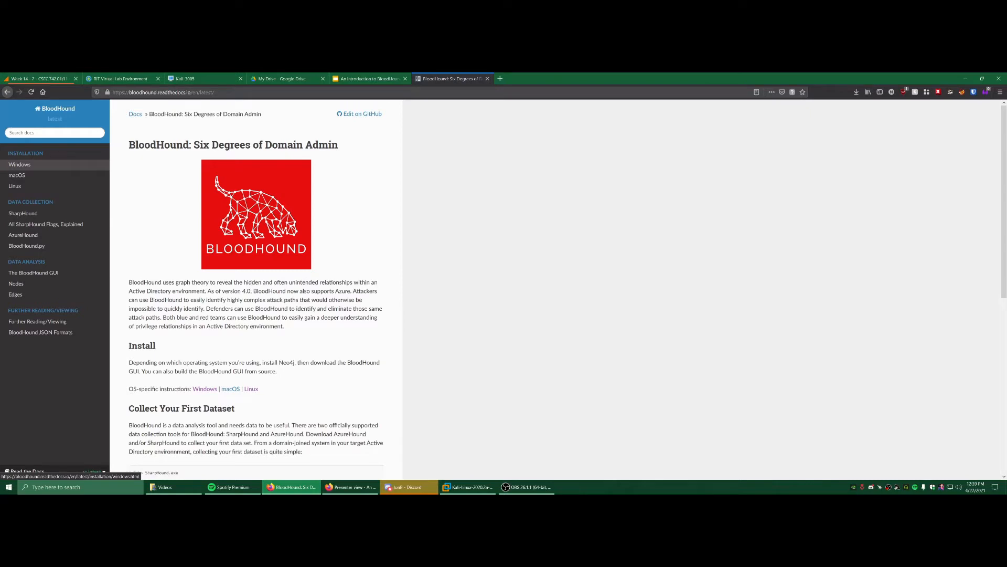
- Browse the Windows, macOS and Linux installation pages of the documentation
scroll(256, 210, "down", 1)
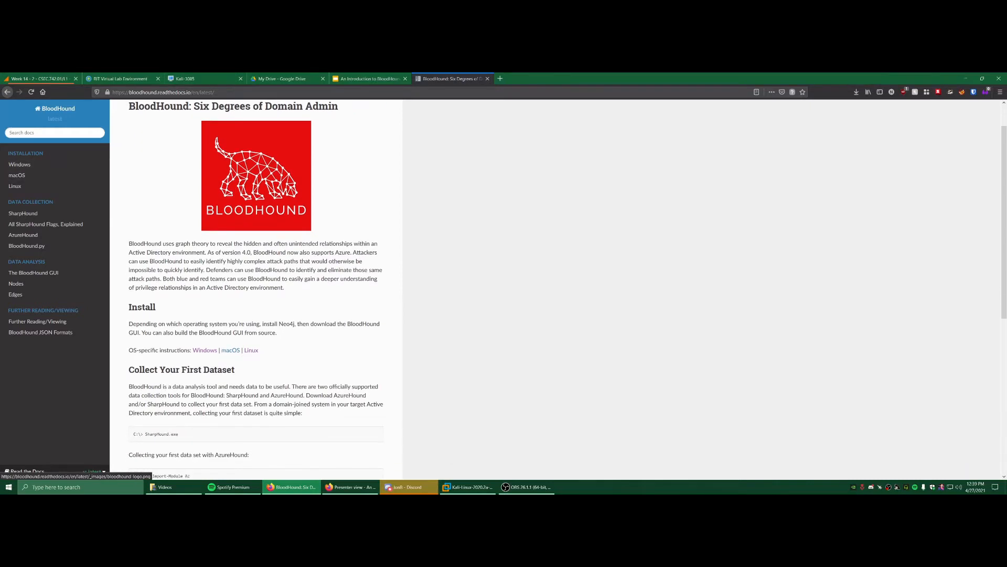
scroll(256, 176, "down", 1)
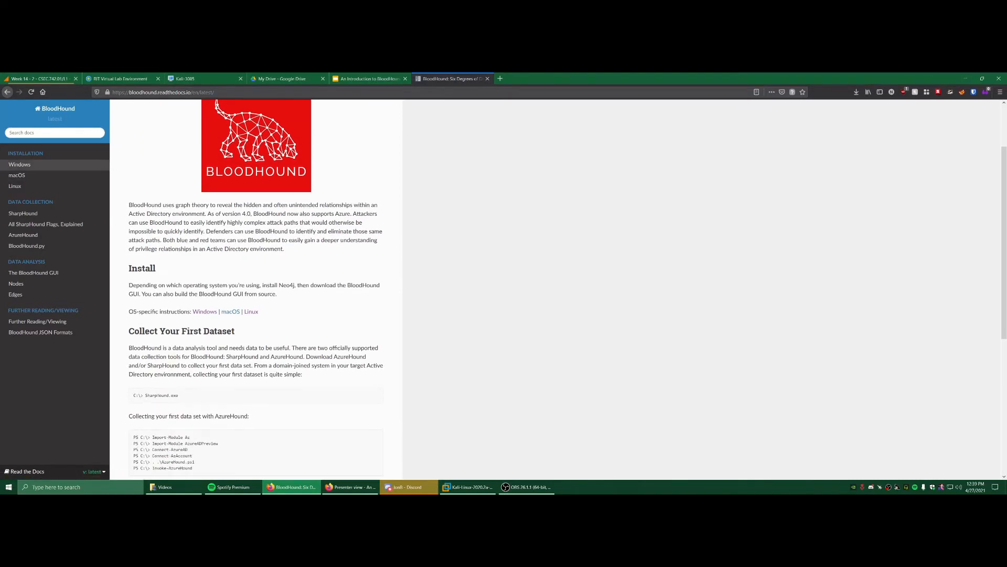
left_click(19, 165)
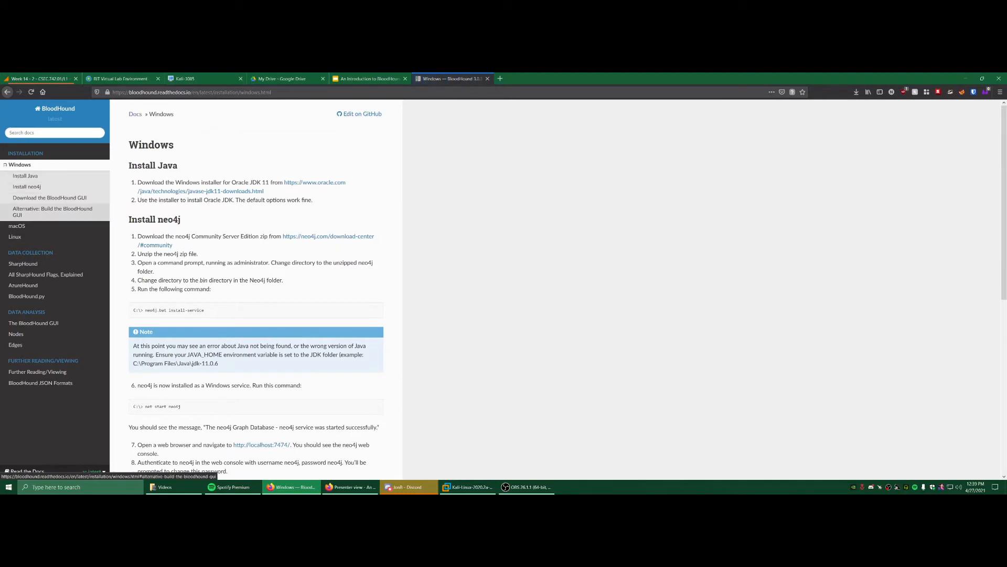
left_click(16, 225)
left_click(15, 227)
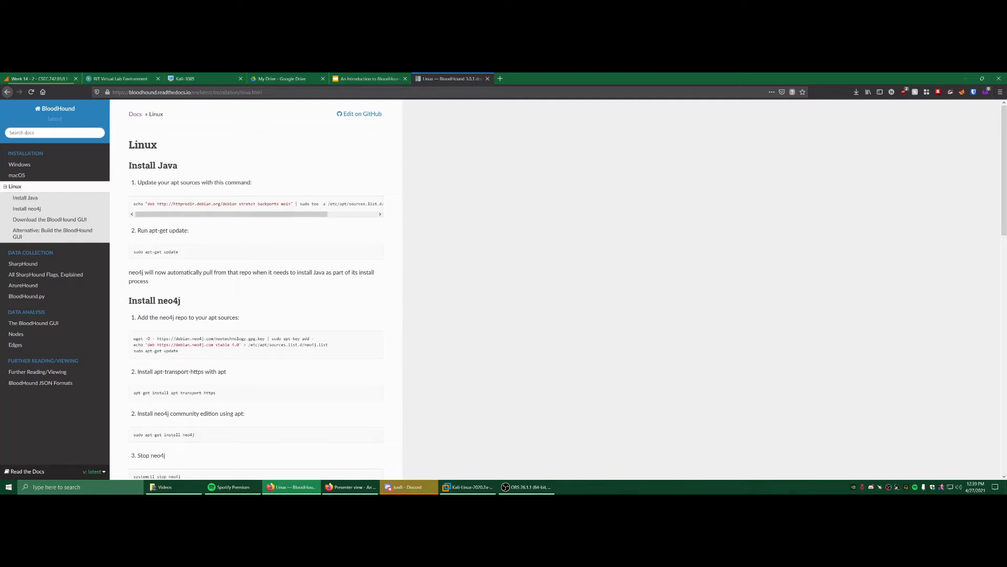
- Go through the SharpHound data collection page to All SharpHound Flags, Explained
scroll(256, 289, "down", 3)
scroll(256, 289, "down", 3)
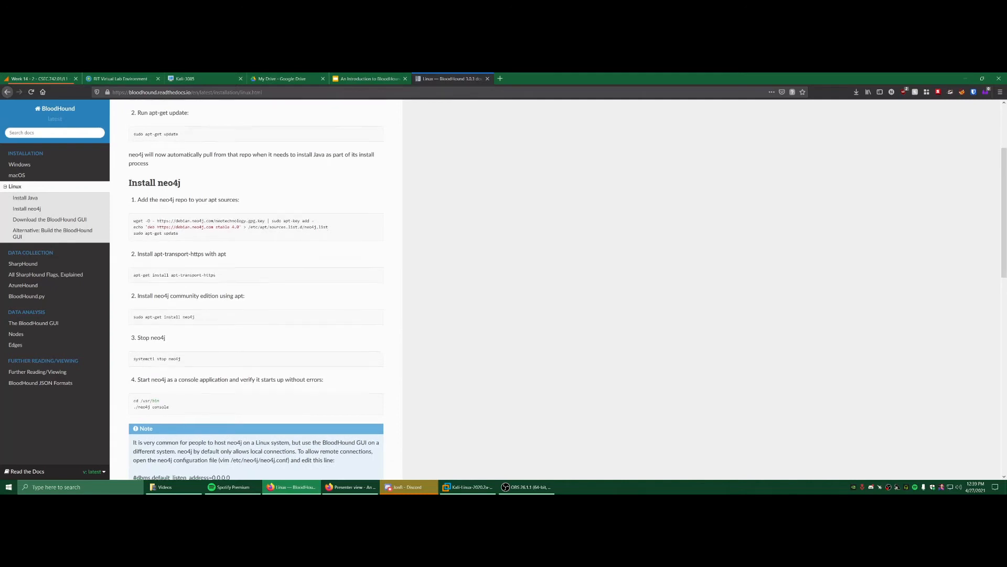
scroll(256, 289, "down", 2)
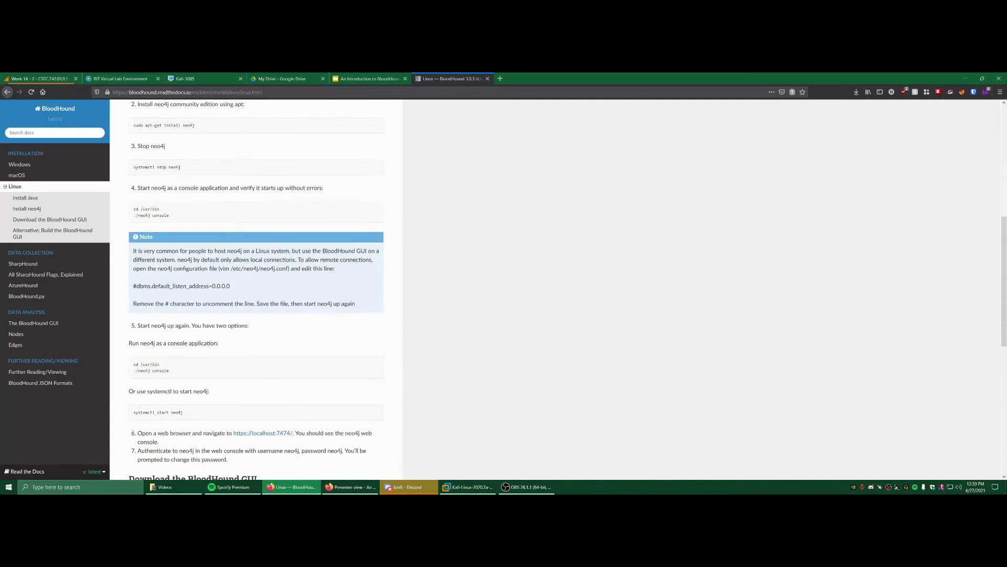
left_click(23, 263)
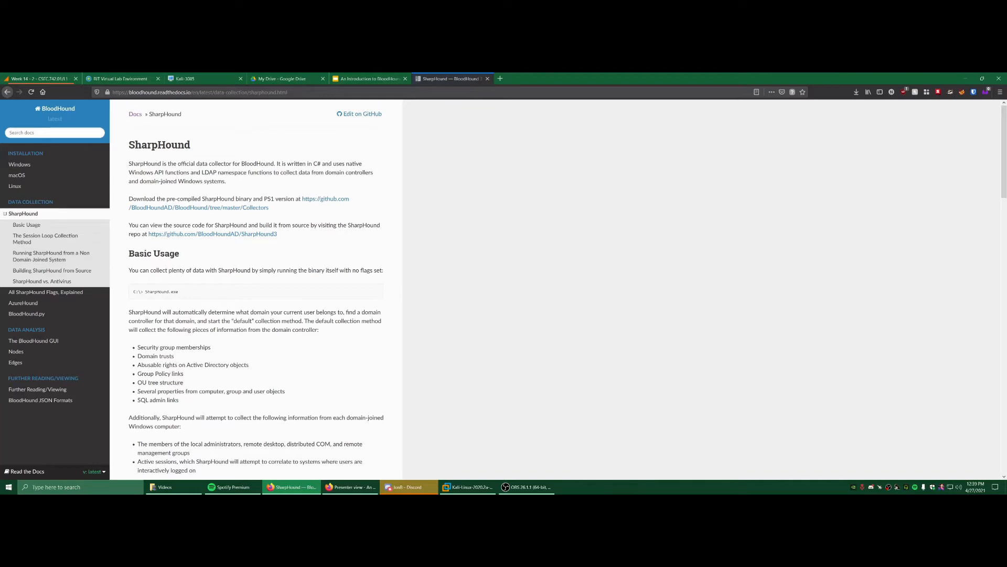
scroll(256, 289, "down", 4)
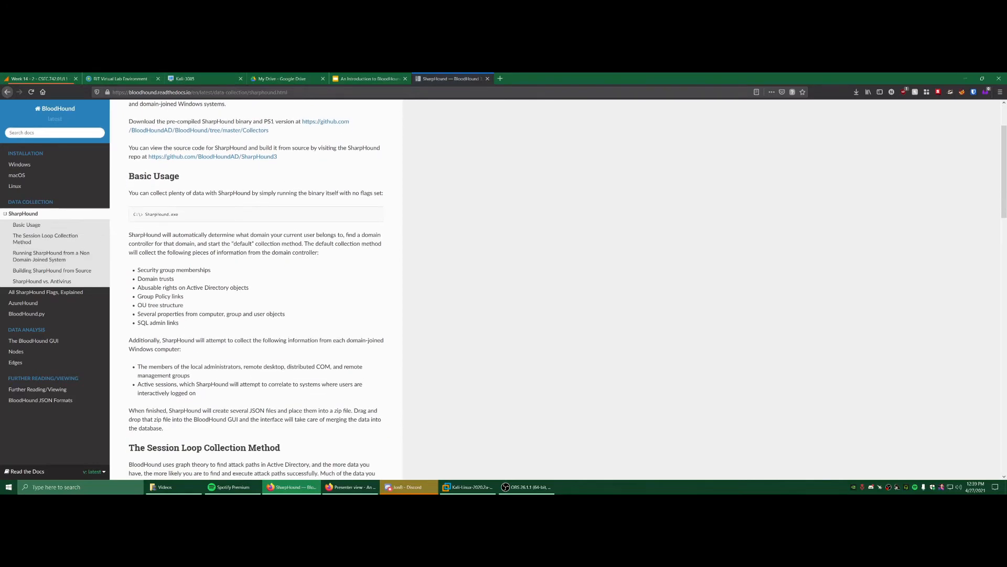
scroll(257, 289, "down", 2)
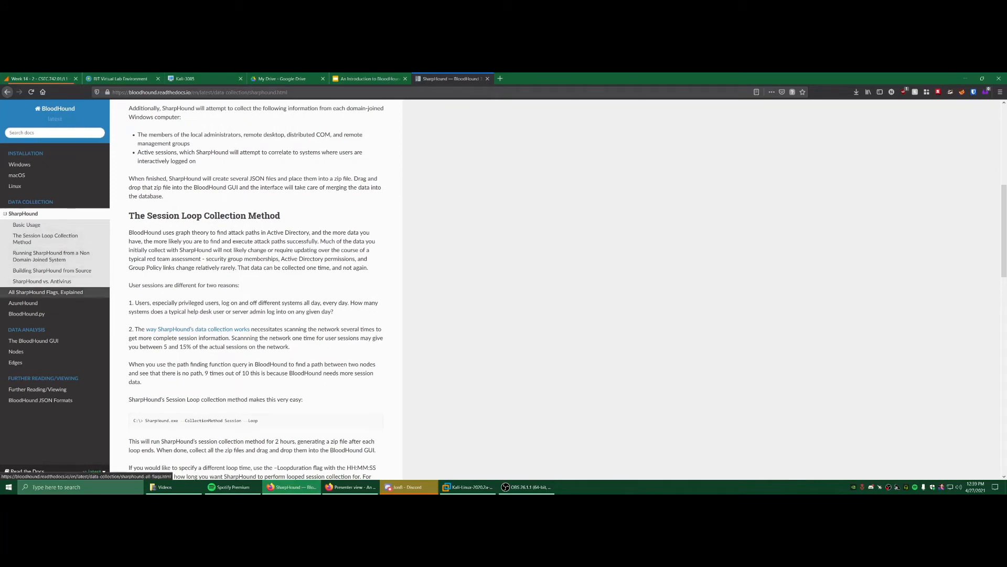
left_click(46, 292)
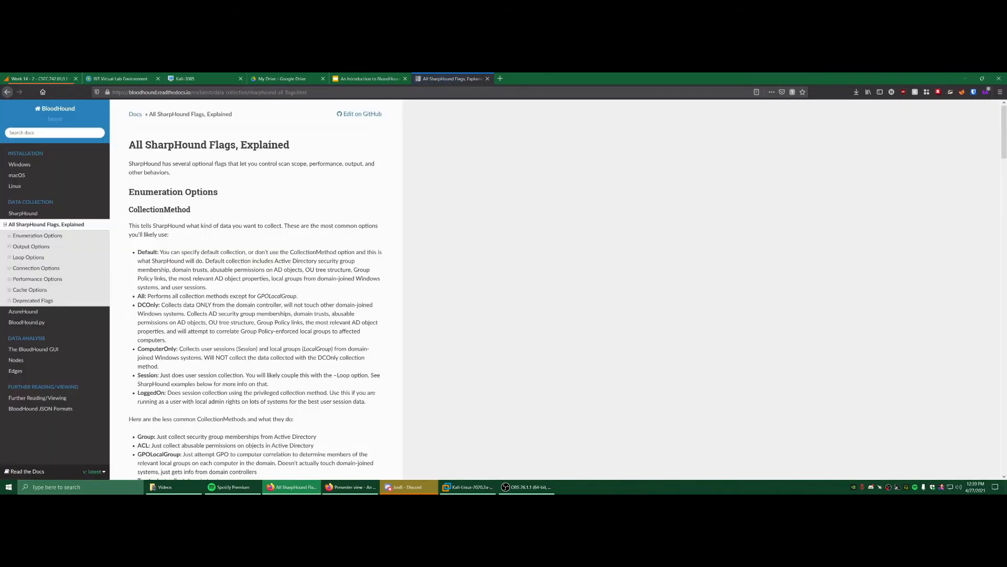
- Highlight the 'All' CollectionMethod description, then go to the BloodHound.py documentation page
scroll(256, 289, "down", 1)
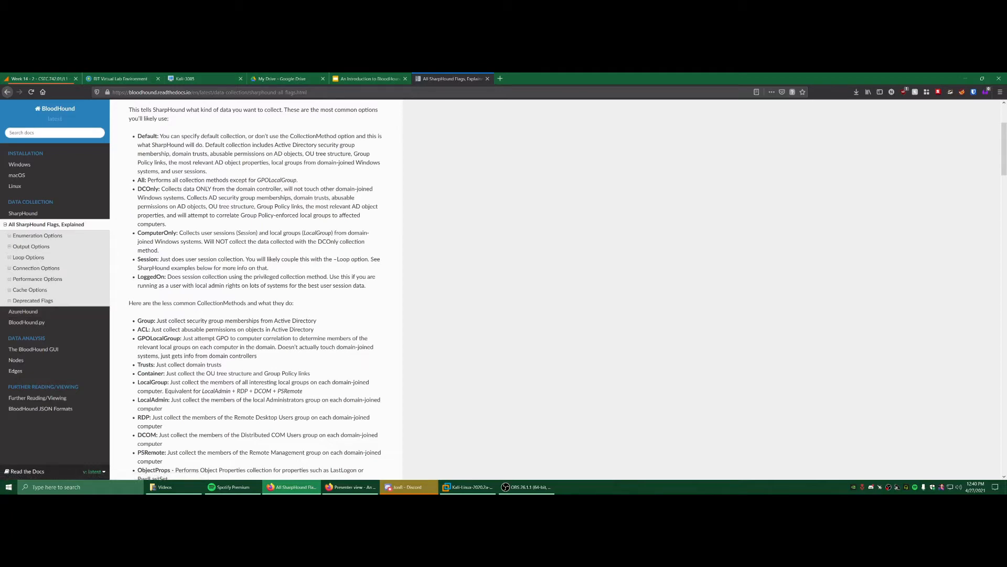
scroll(257, 289, "up", 1)
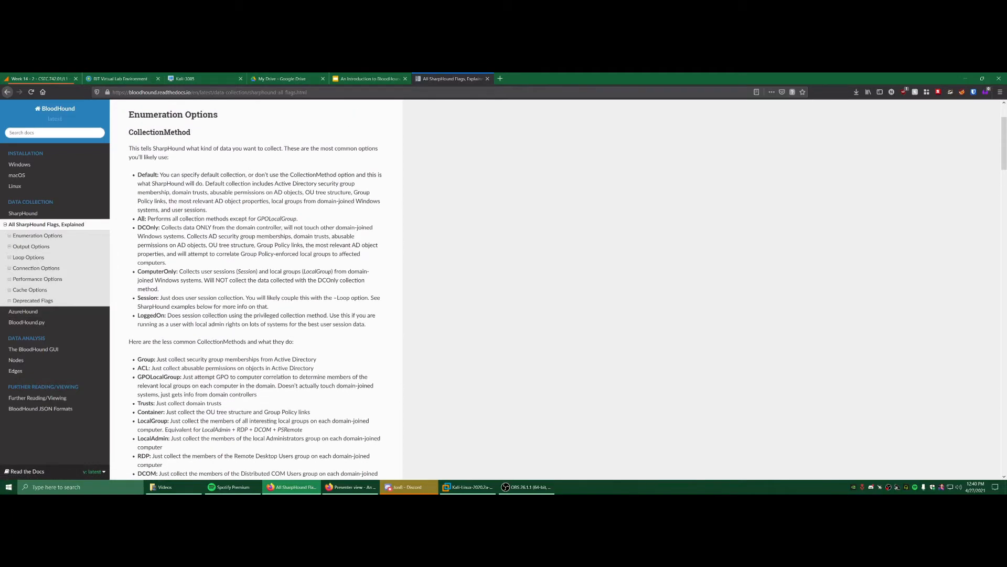
left_click_drag(297, 219, 138, 218)
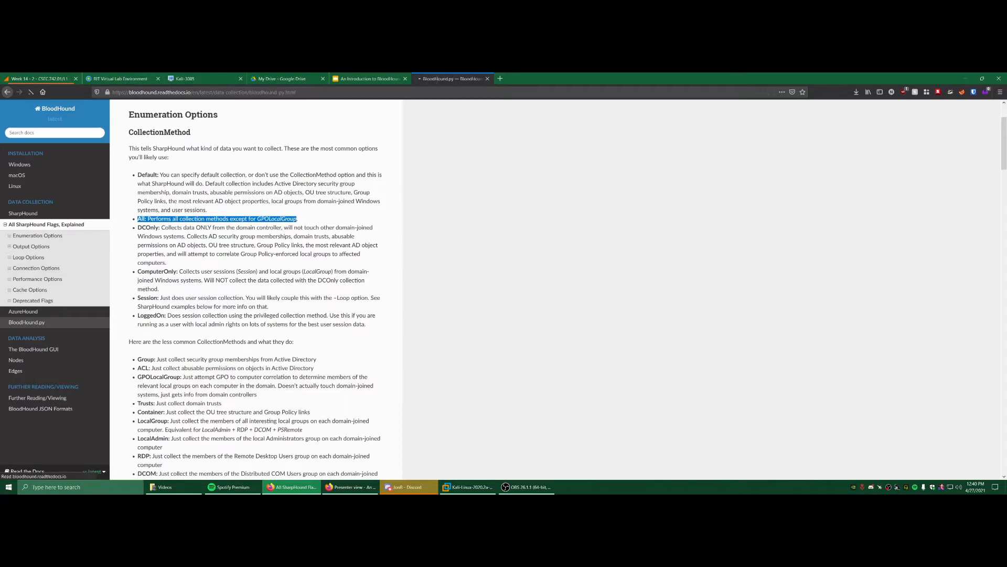
left_click(26, 322)
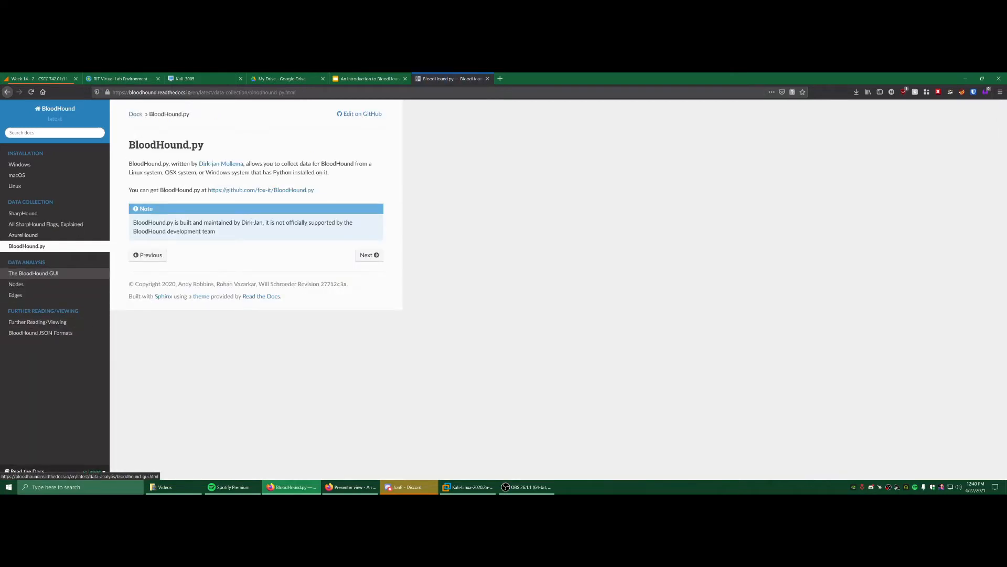
- Open the slide's BloodHound GitHub link in a new tab and view it
key("ctrl+shift+Tab")
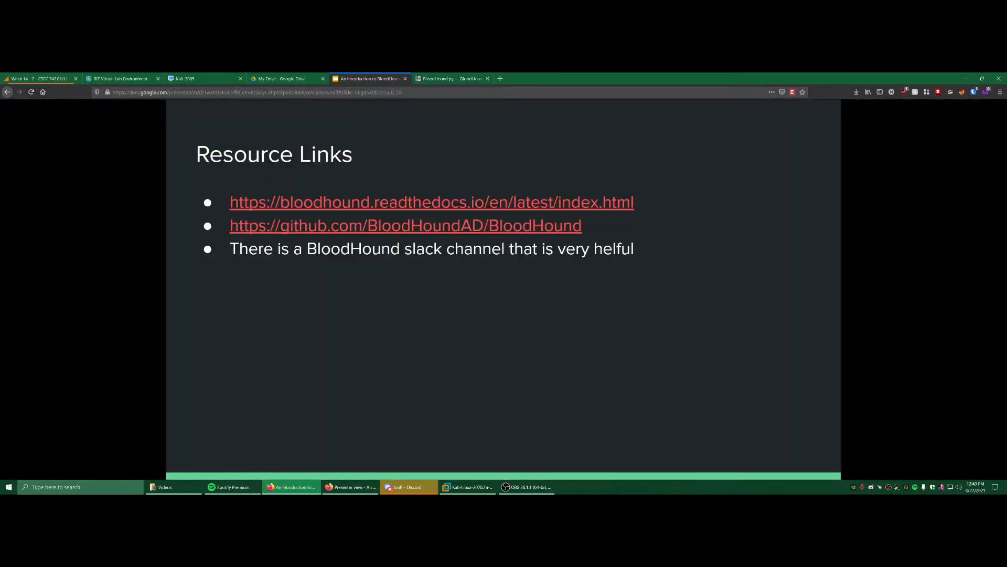
middle_click(405, 226)
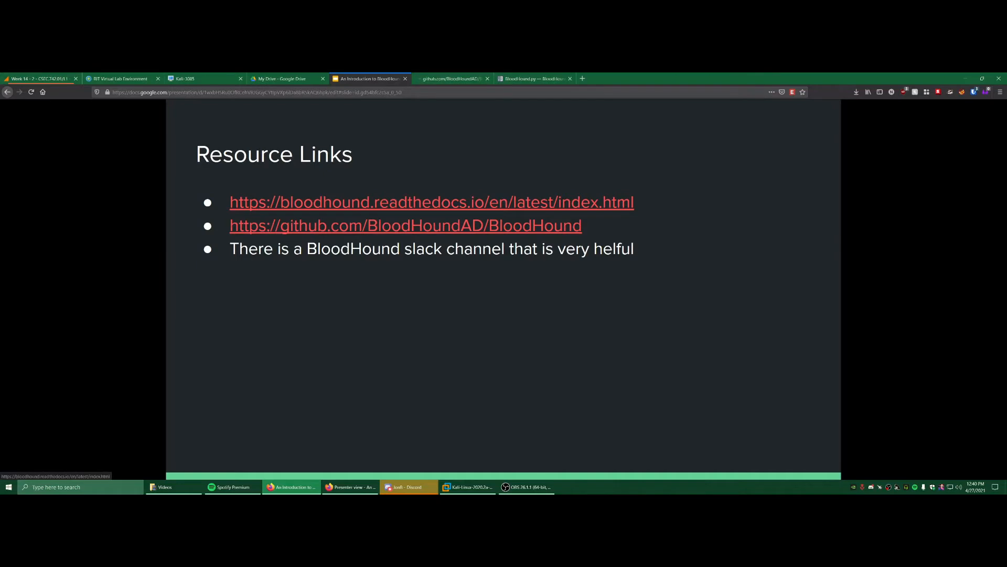
key("ctrl+Tab")
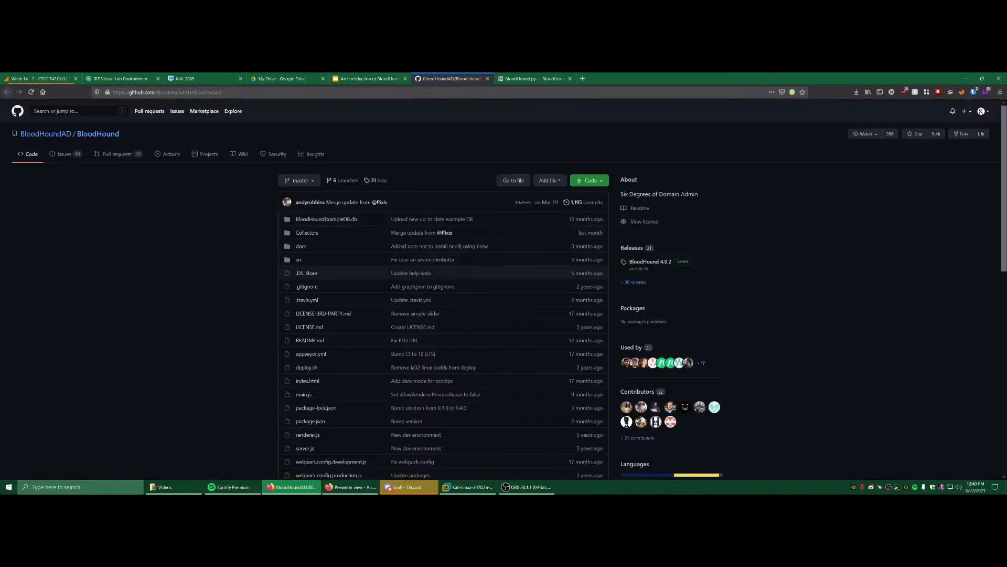
- Skim the BloodHound README, then go via BloodHoundAD to the BloodHound-Tools repository
scroll(307, 273, "down", 15)
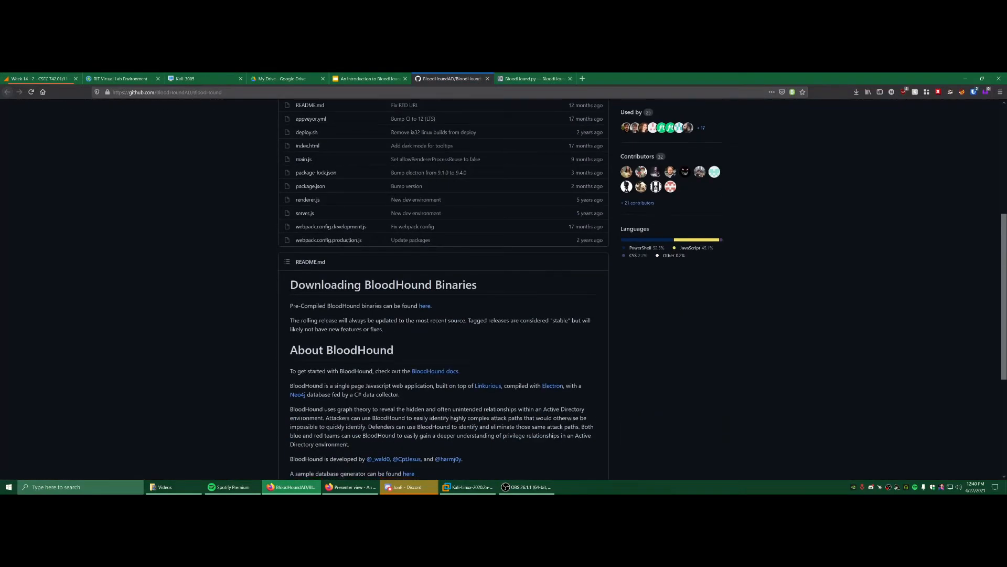
scroll(443, 294, "up", 3)
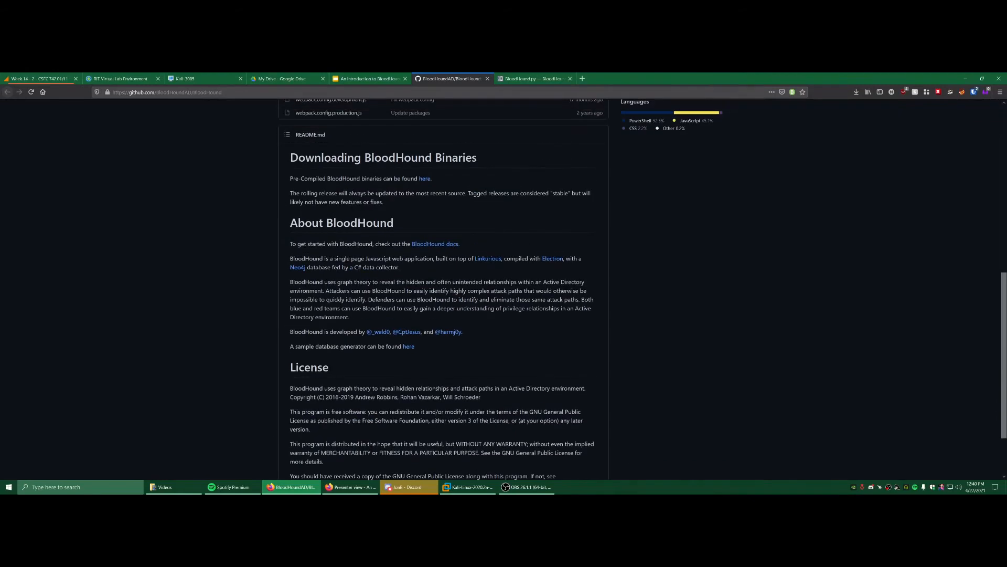
scroll(443, 294, "up", 12)
left_click(44, 137)
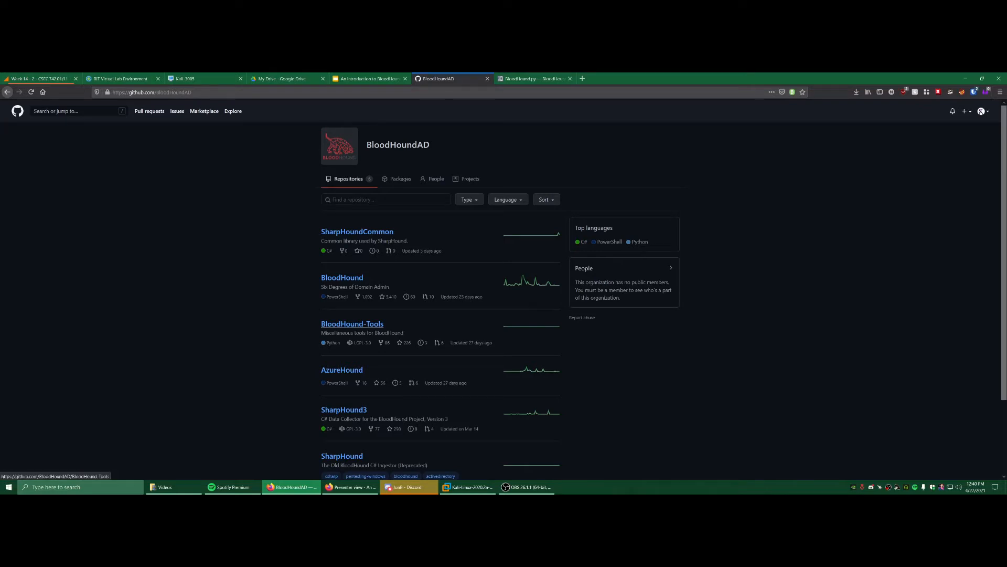
left_click(352, 324)
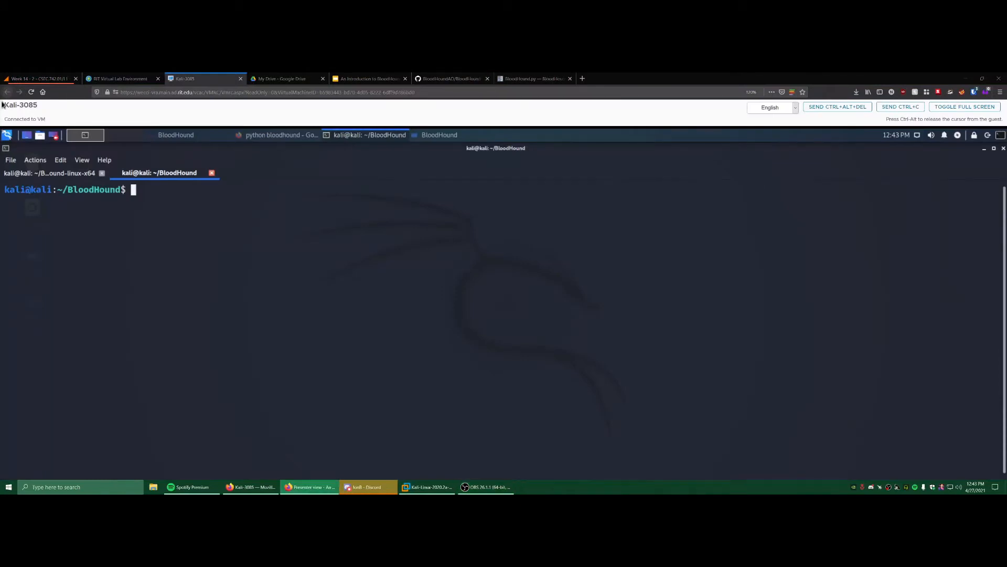
- Review the Linux Java and neo4j install steps, then type 'bloodhopun' in the Kali terminal
left_click(63, 220)
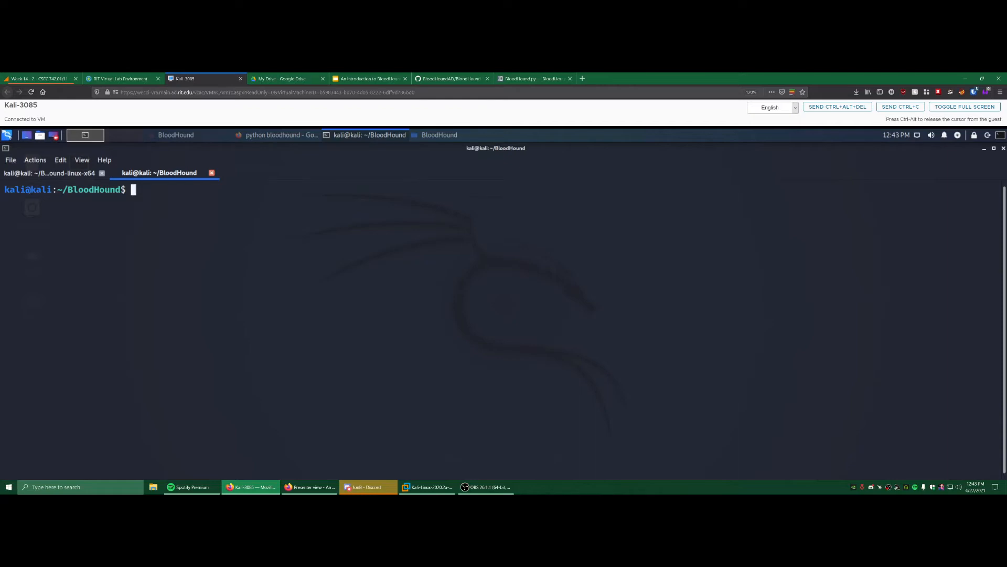
left_click(534, 79)
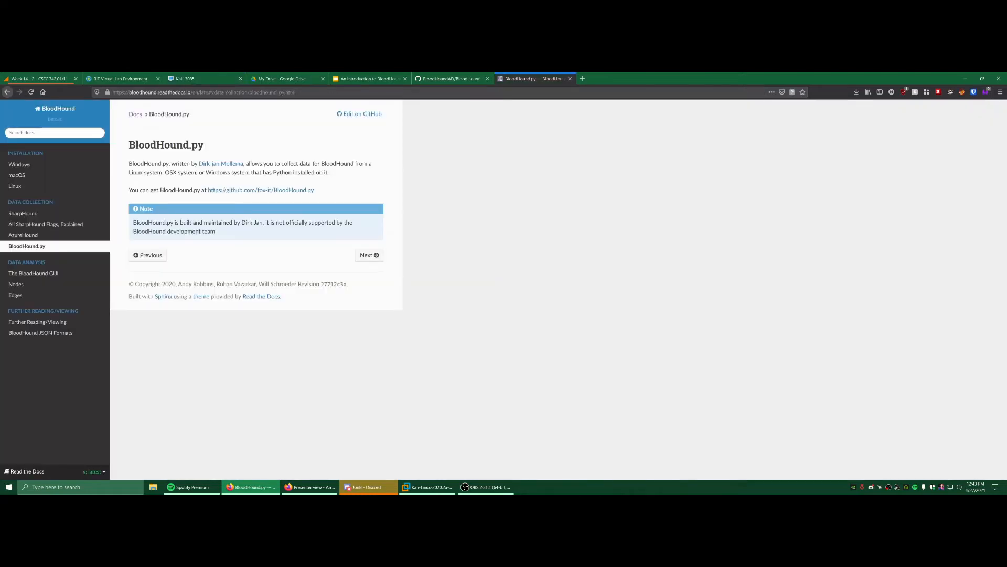
left_click(15, 185)
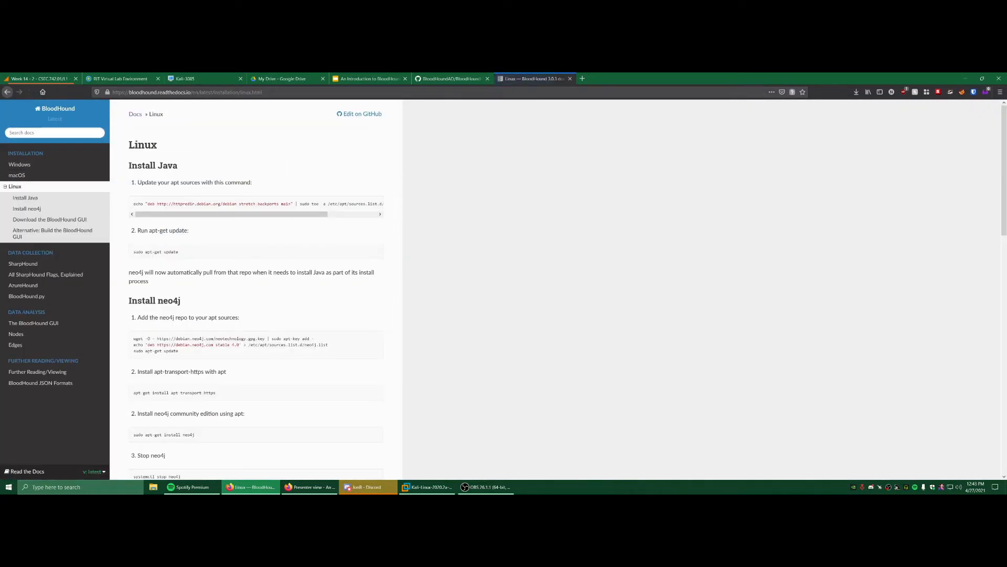
scroll(153, 478, "down", 5)
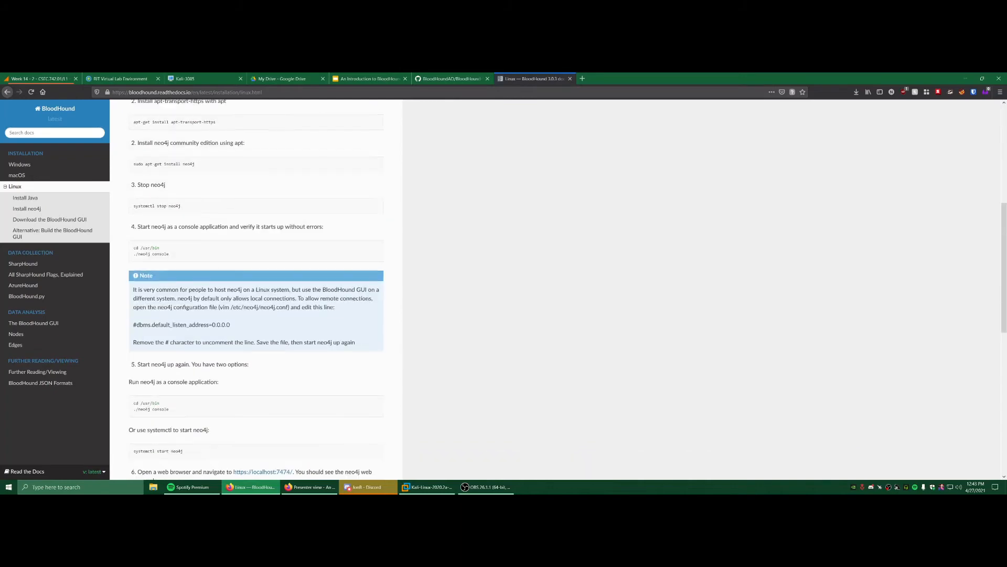
scroll(153, 479, "up", 5)
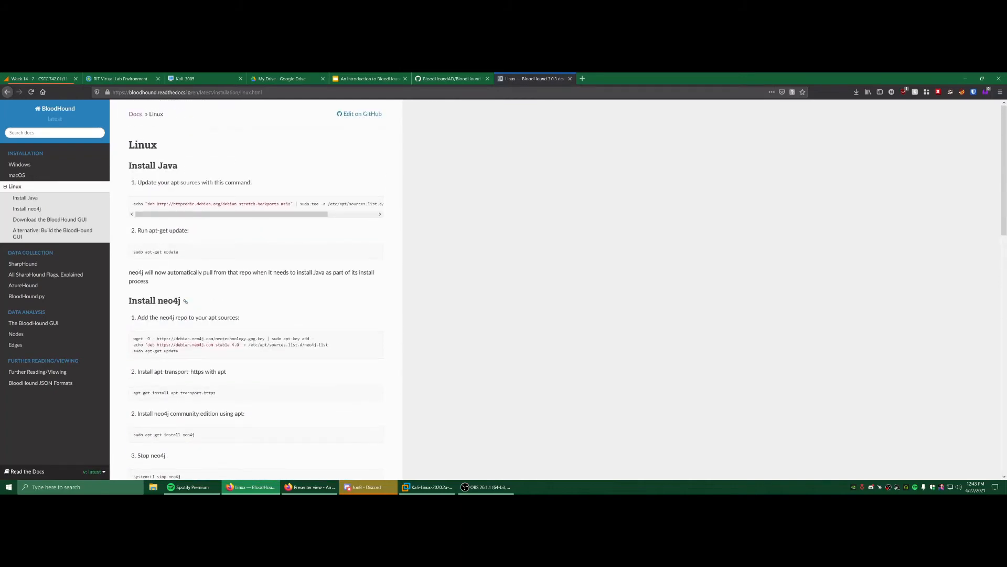
scroll(256, 288, "down", 2)
scroll(256, 289, "down", 4)
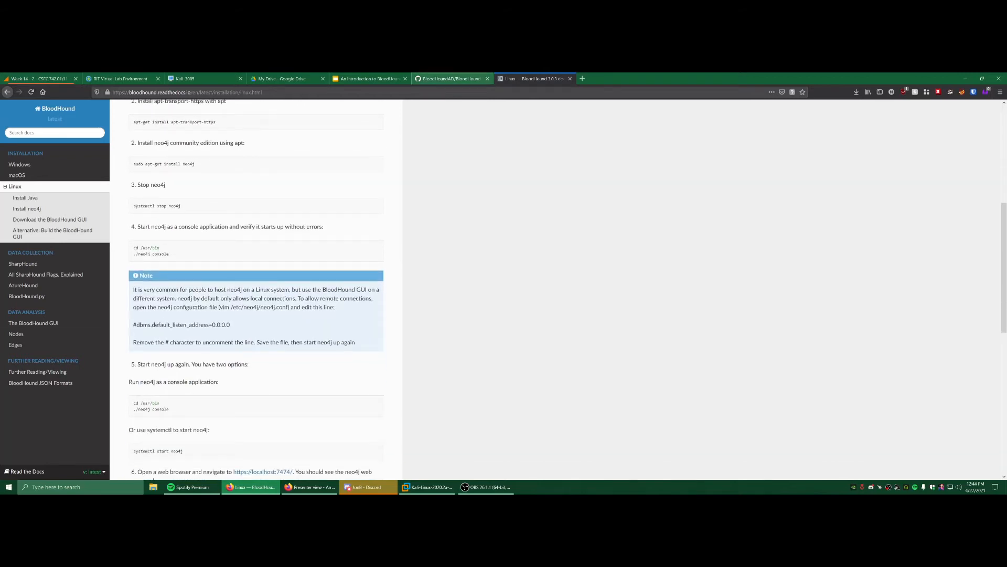
left_click(205, 78)
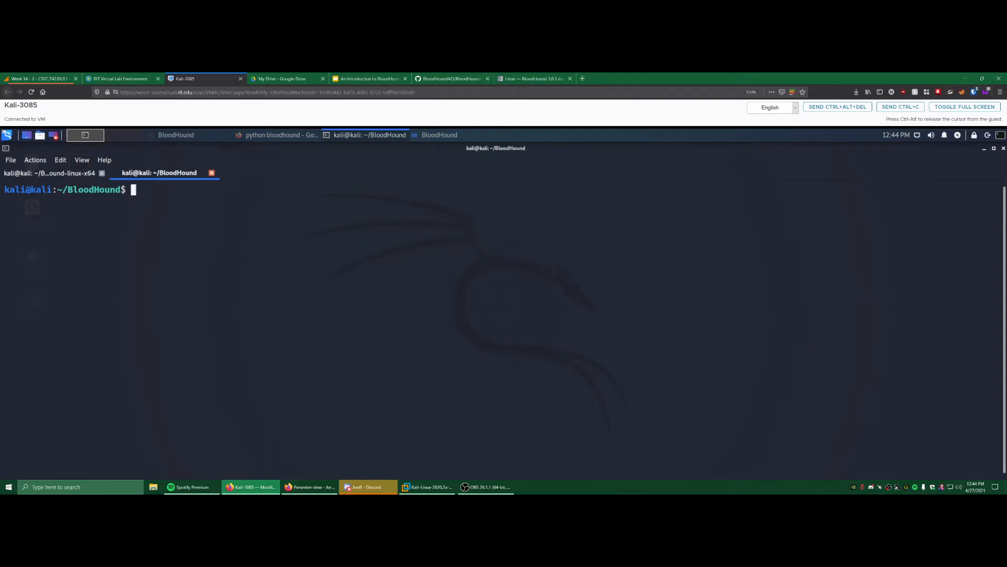
type("bloodhopun")
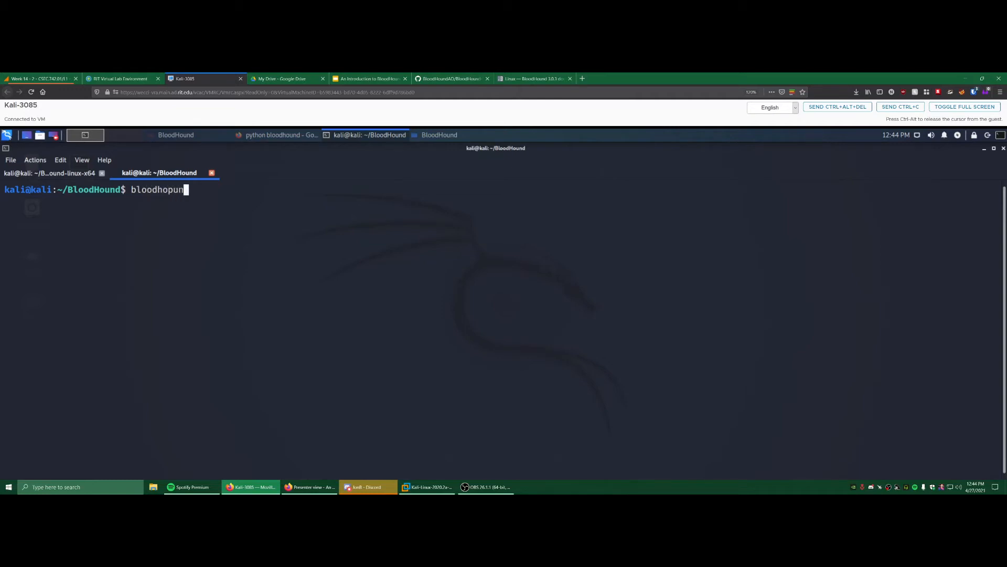
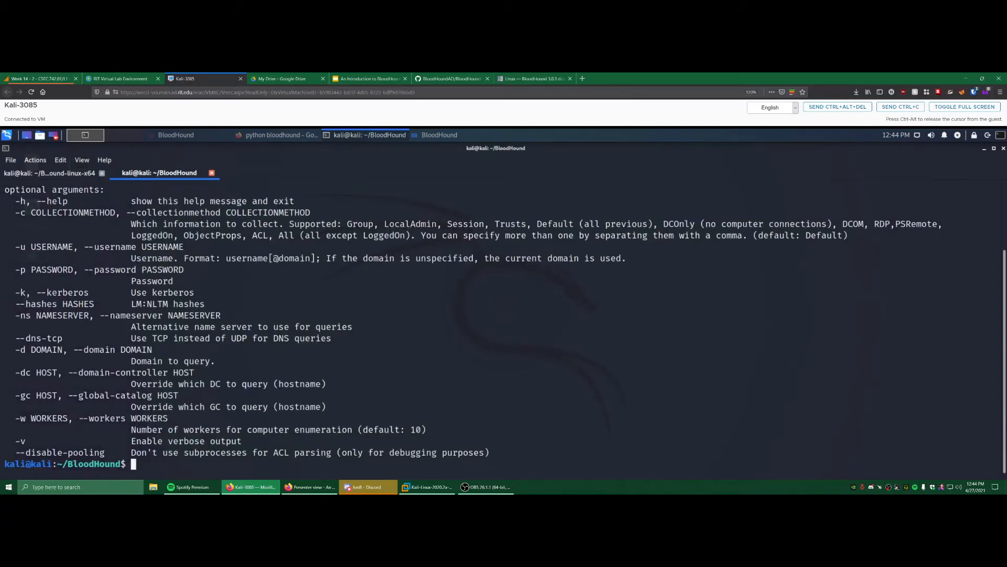
- Highlight the help text's Python ingestor description line and the project's GitHub address
scroll(504, 329, "up", 3)
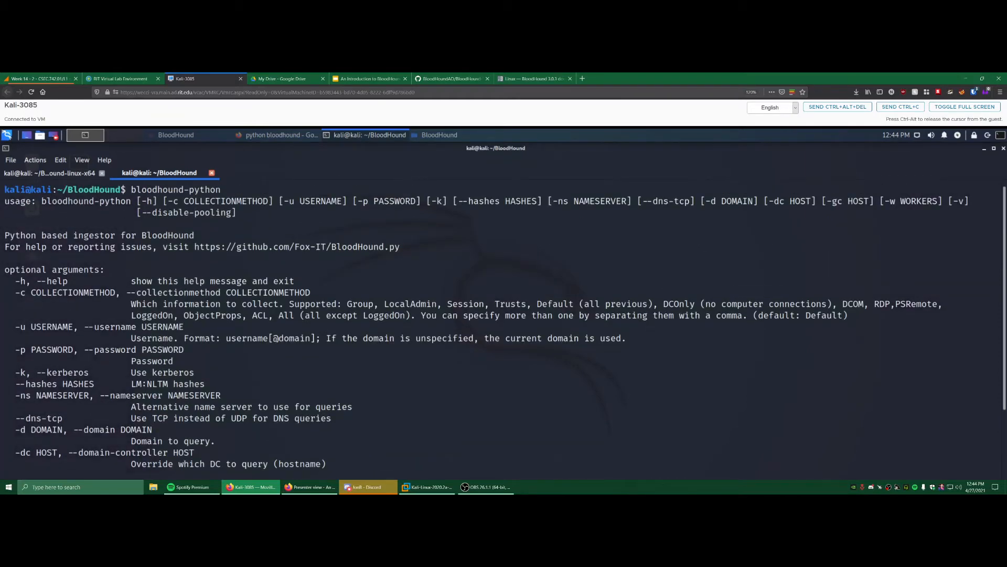
left_click_drag(4, 235, 200, 235)
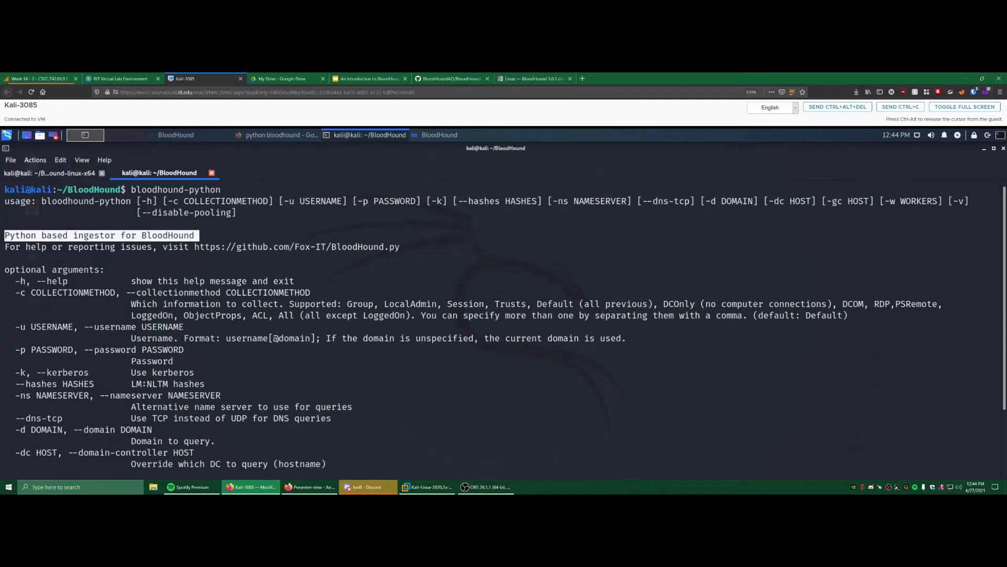
left_click_drag(417, 247, 195, 247)
left_click(194, 246)
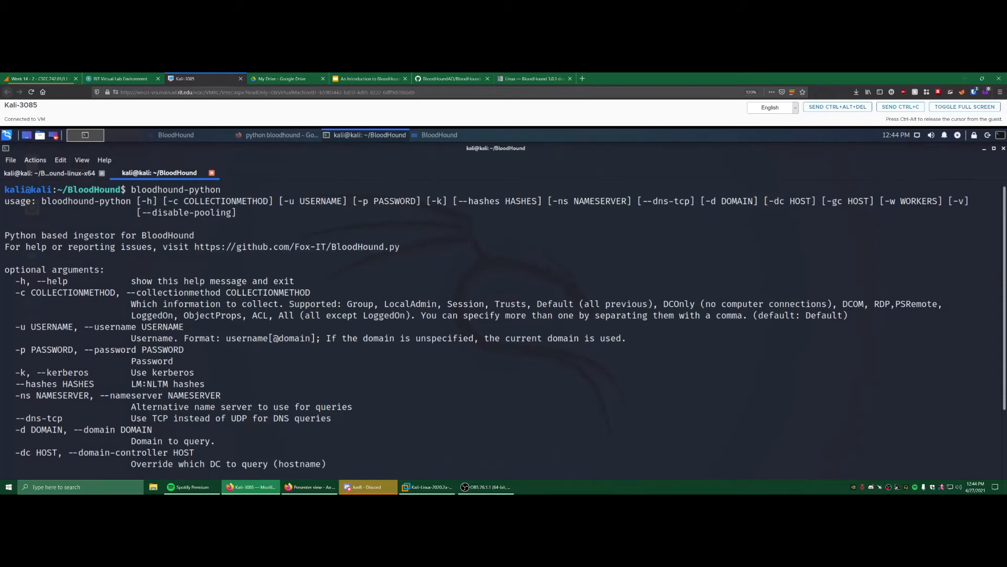
- Point out the -u, -p, -c (with 'All' value), -ns and -d options in the help output
scroll(504, 326, "down", 1)
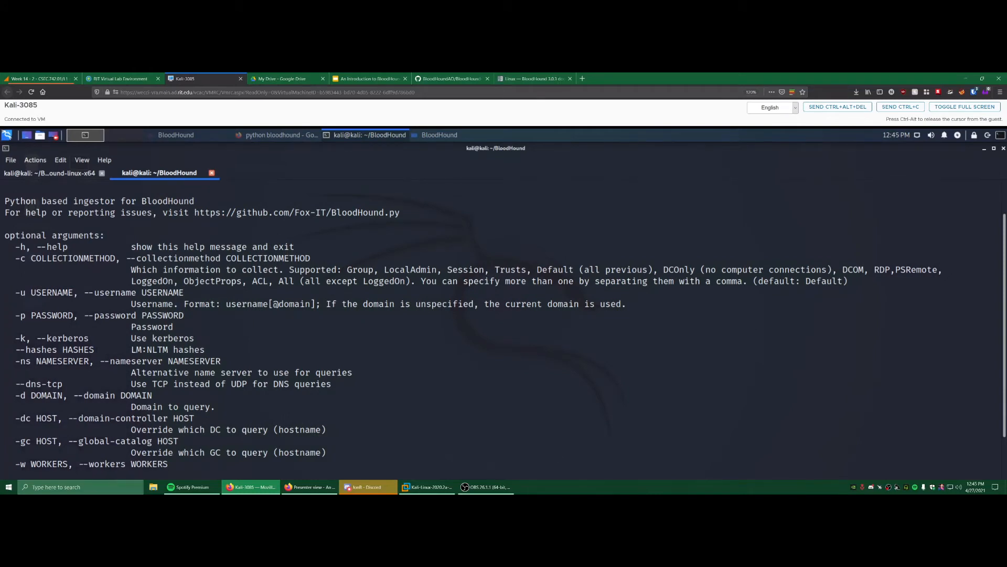
left_click_drag(15, 292, 74, 293)
left_click_drag(20, 315, 94, 315)
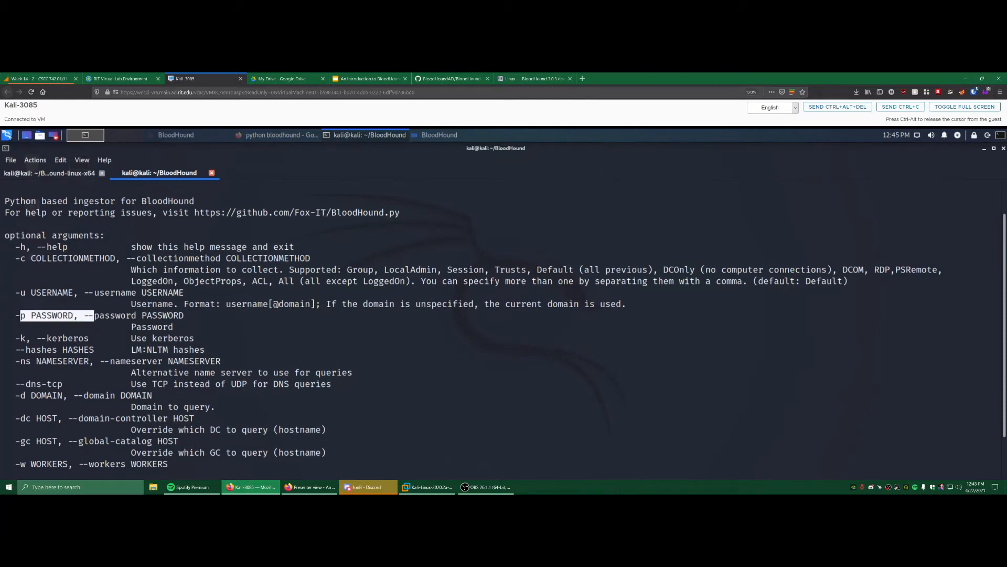
left_click_drag(63, 258, 83, 259)
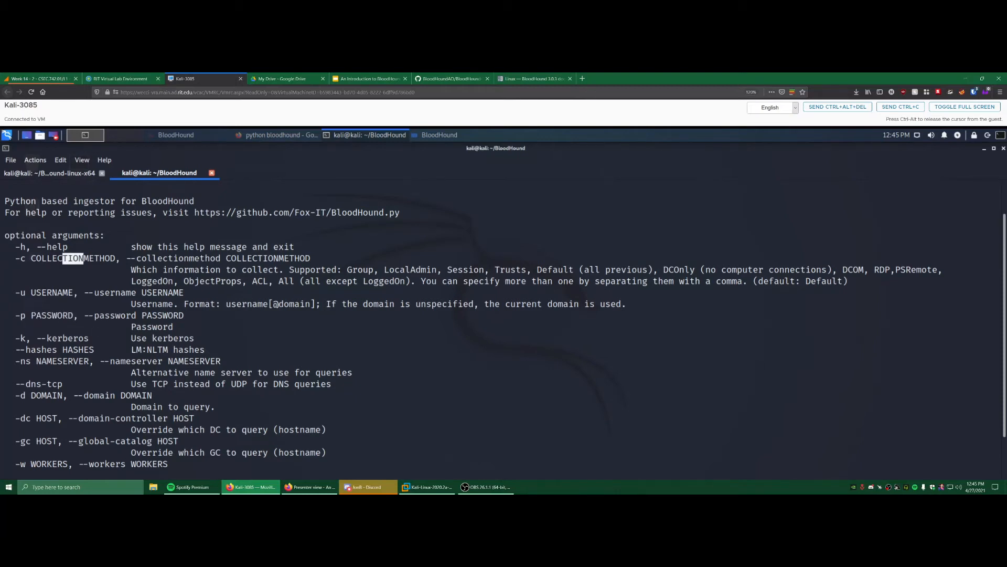
left_click_drag(284, 281, 310, 280)
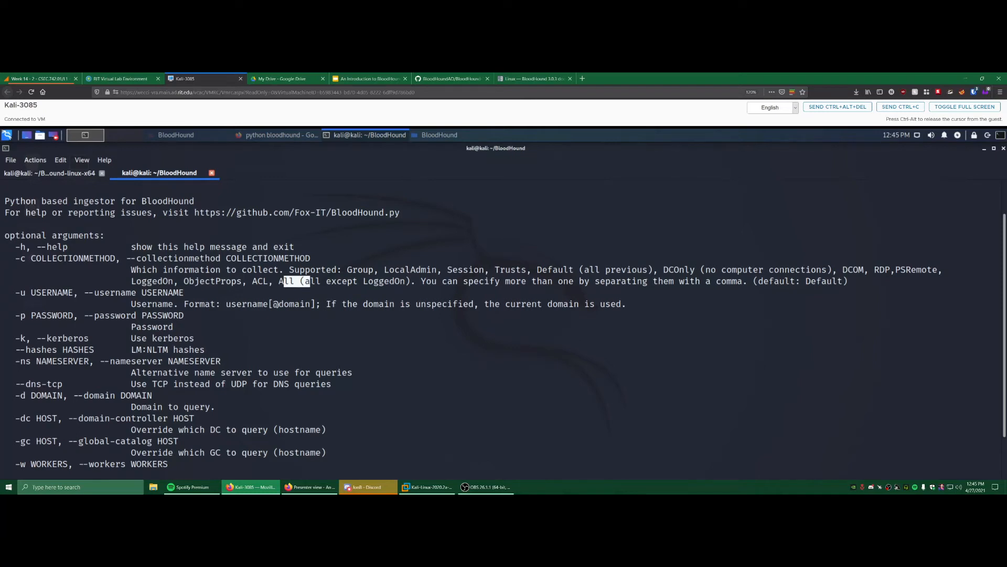
left_click_drag(16, 361, 89, 361)
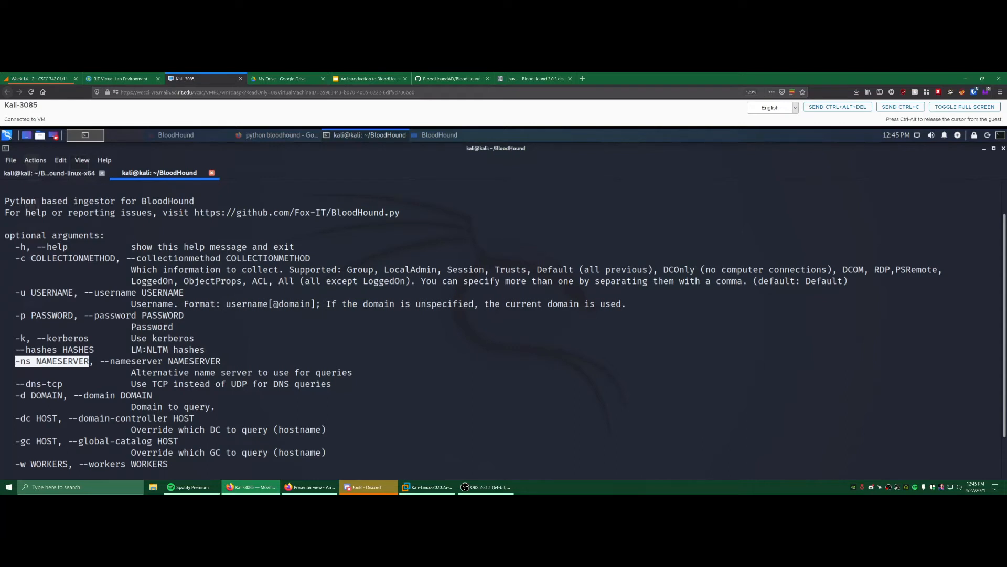
left_click(44, 369)
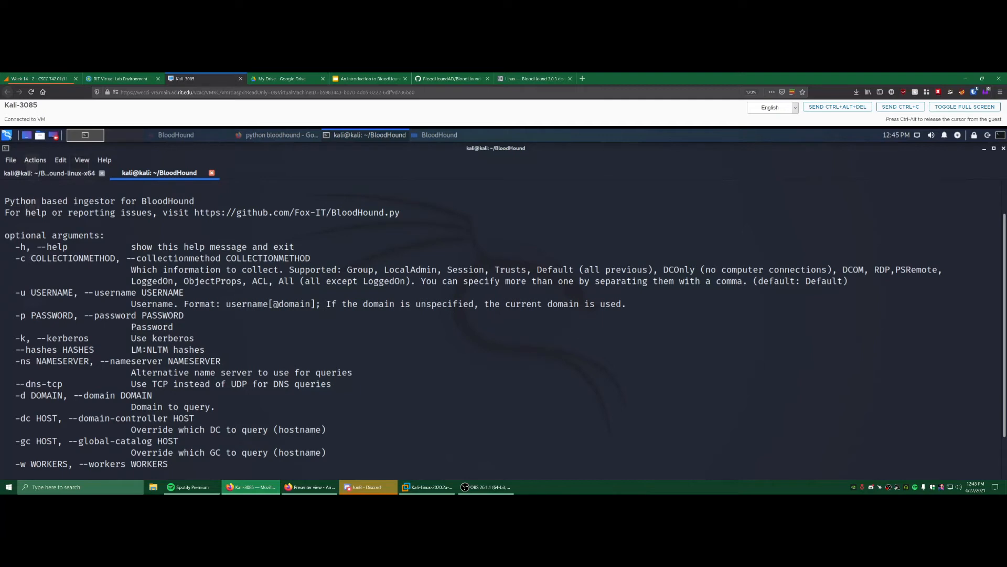
left_click_drag(20, 395, 67, 396)
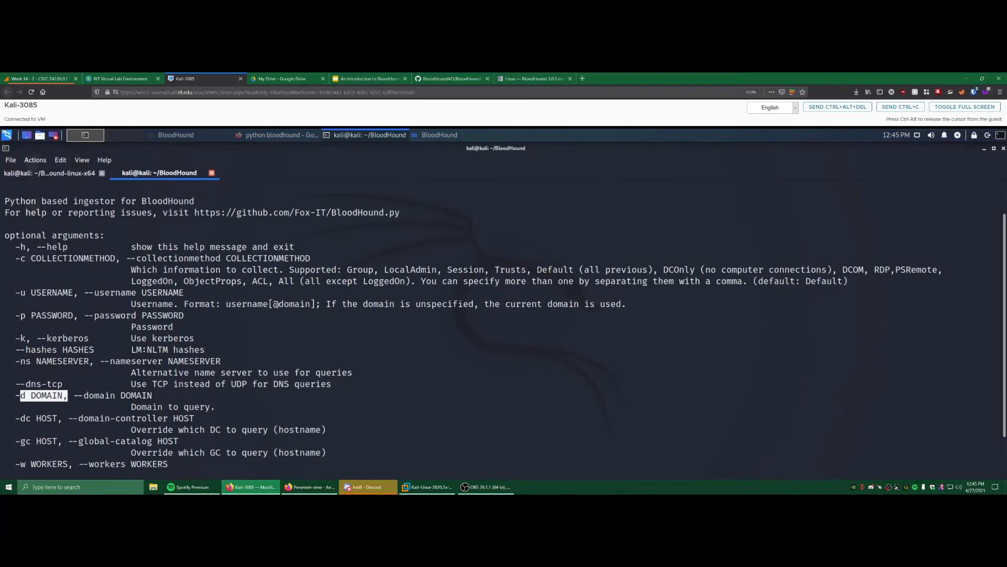
- Type 'bloodhound-python' at the prompt and recall earlier commands from shell history
scroll(504, 332, "down", 1)
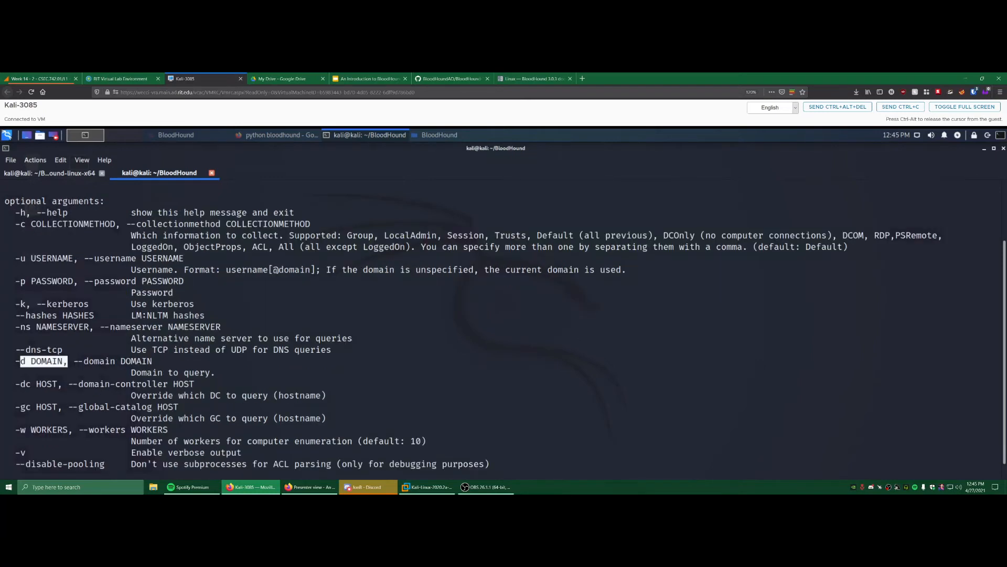
scroll(504, 330, "down", 1)
type("bloodhound-python")
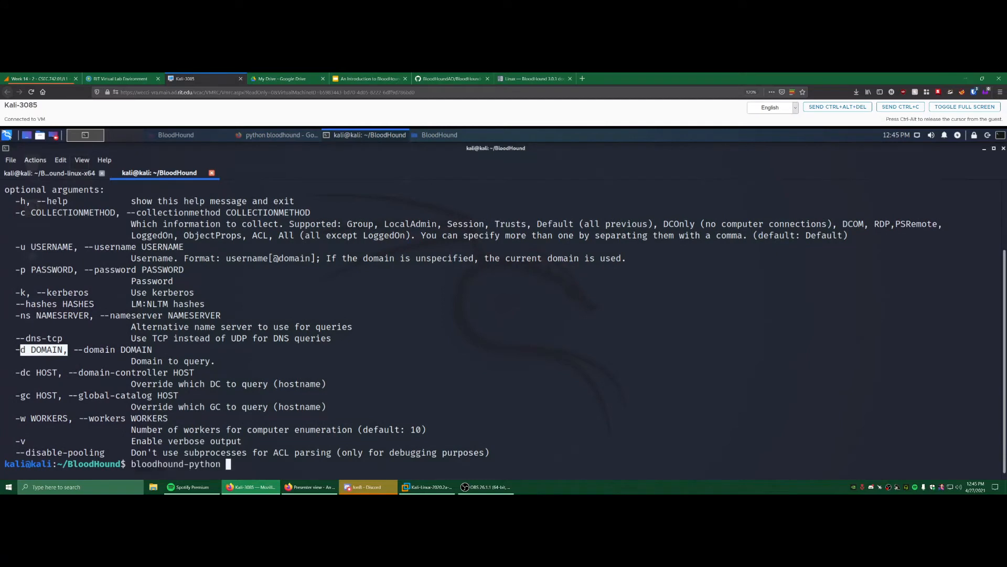
key("Up")
key("Up")
key("Up")
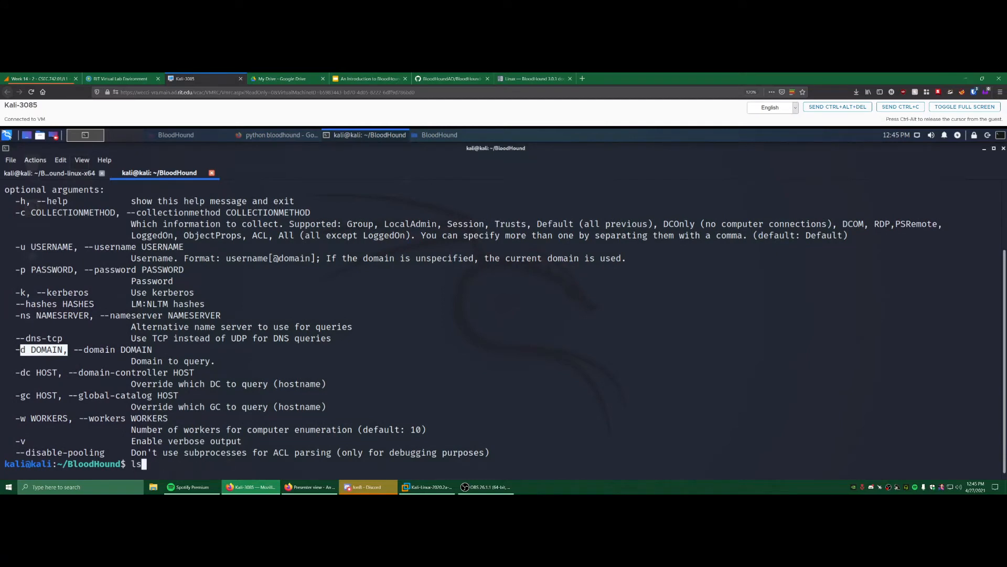
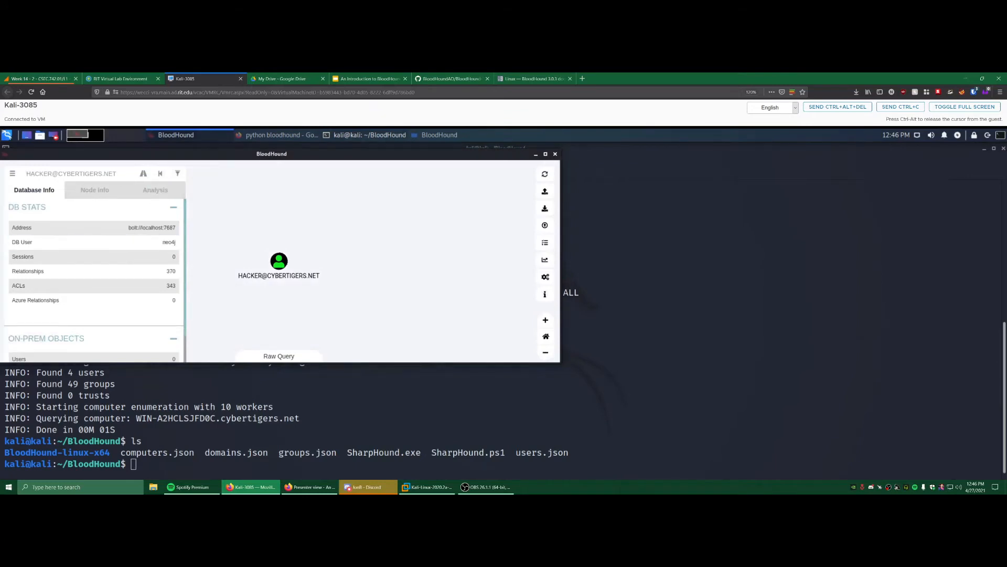
- Maximize the BloodHound window and bring up the folder holding the collected JSON files
left_click(546, 154)
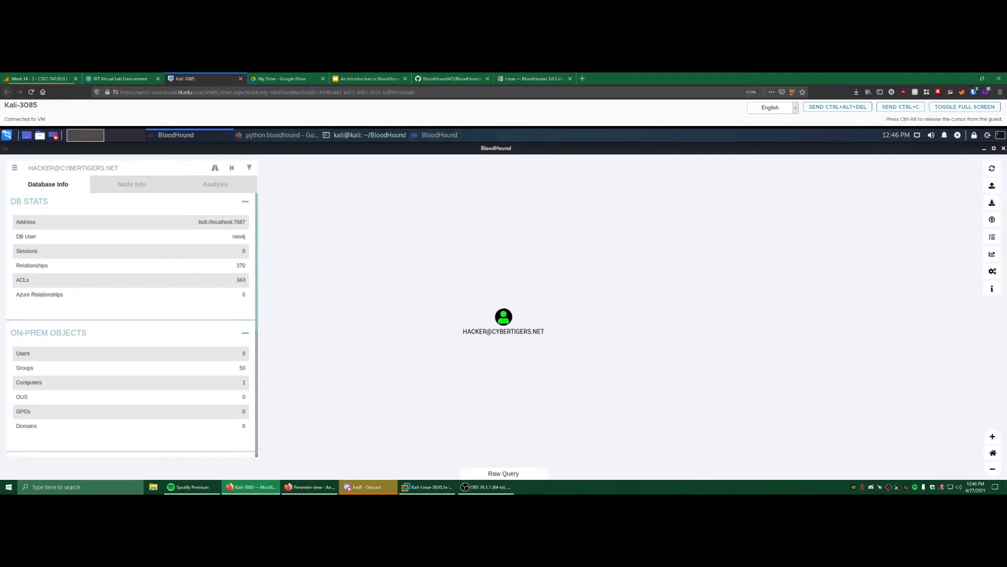
left_click(439, 136)
- Drop groups.json and users.json onto BloodHound to upload them, then clear finished uploads
left_click_drag(135, 148, 614, 171)
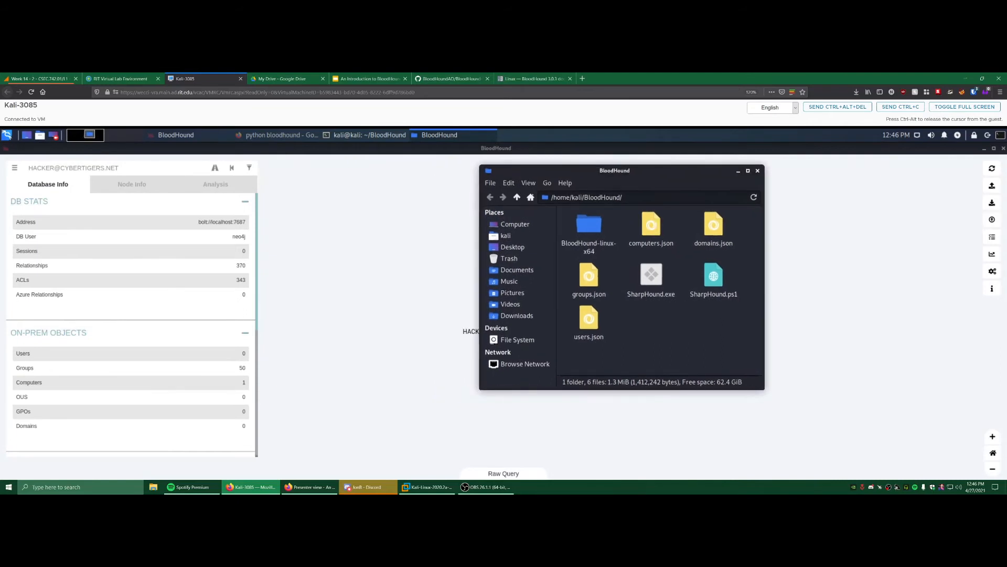
left_click_drag(620, 359, 369, 324)
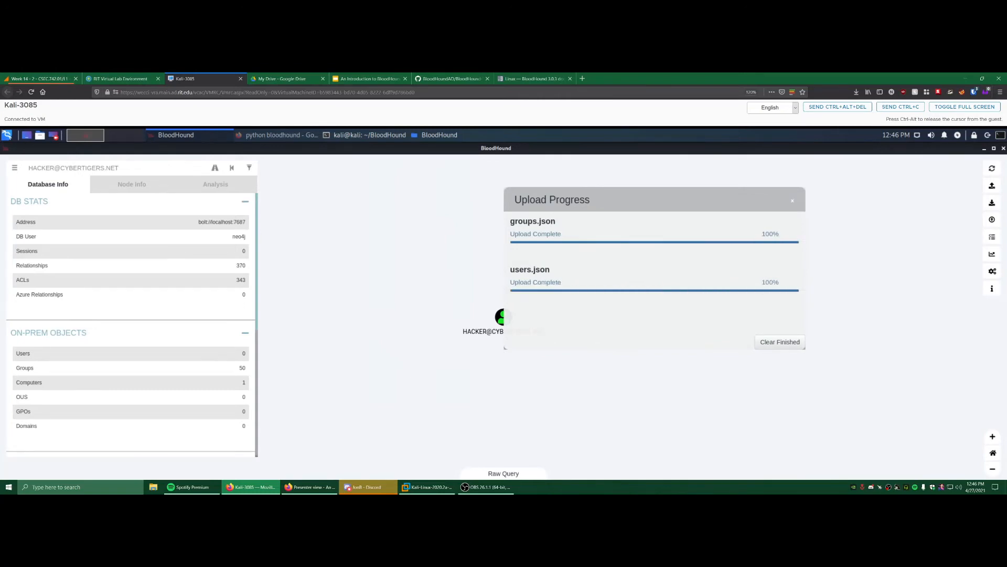
left_click(780, 342)
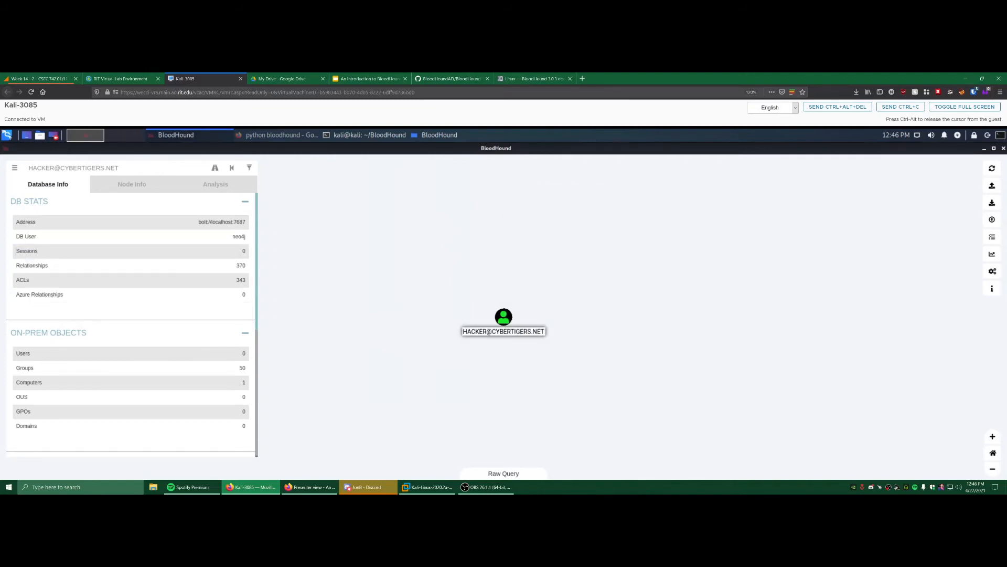
left_click(504, 318)
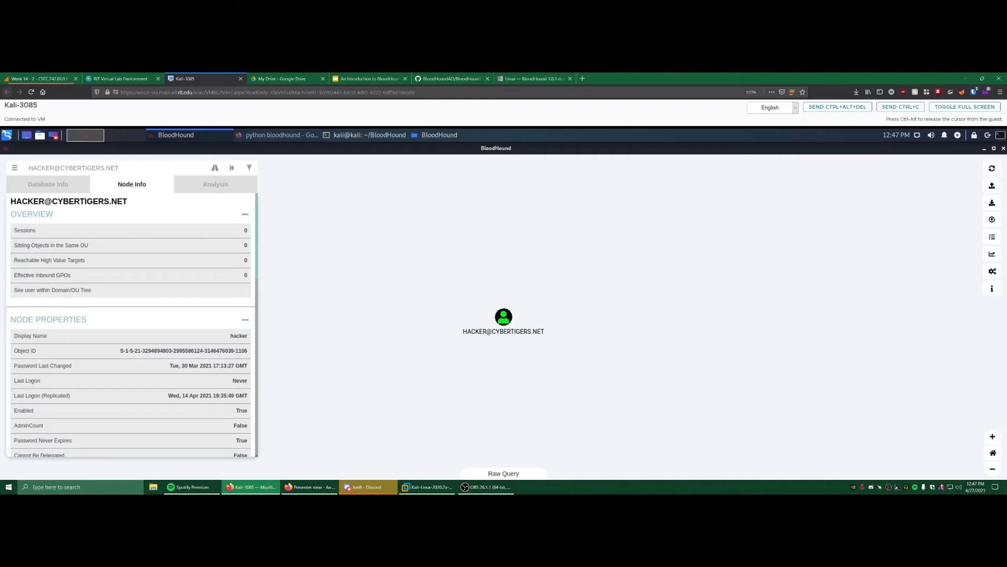
scroll(131, 325, "down", 1)
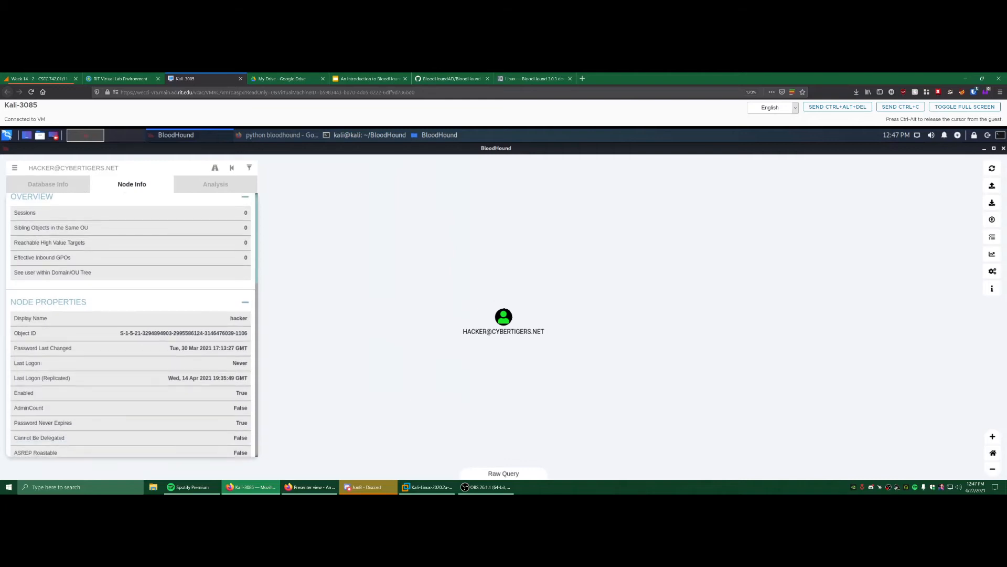
scroll(131, 324, "down", 1)
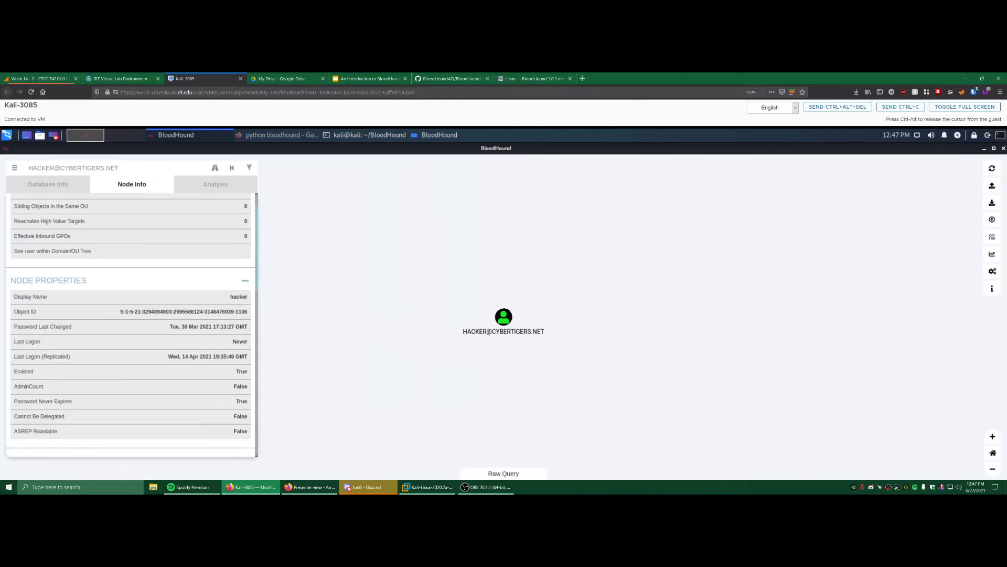
scroll(131, 325, "down", 1)
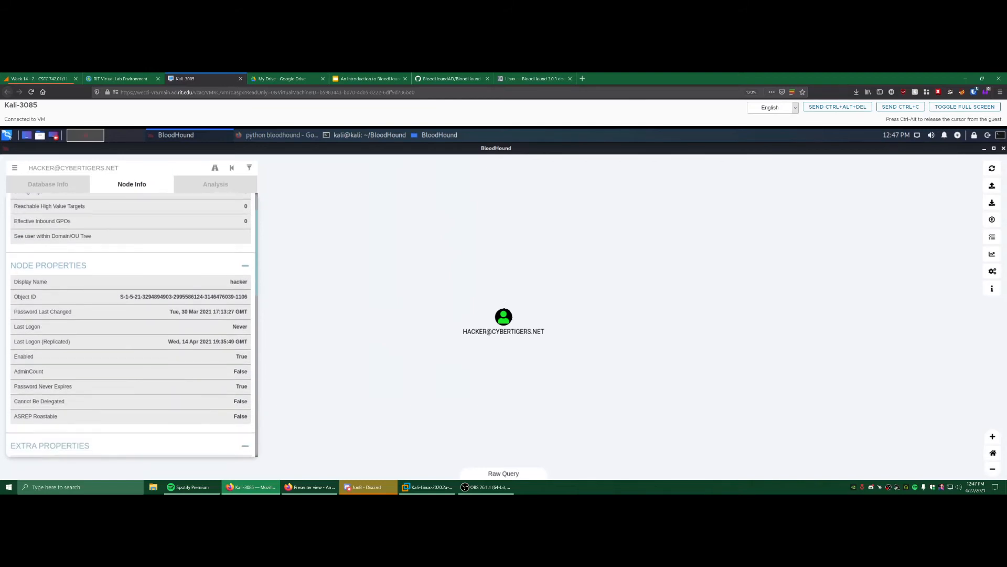
scroll(131, 325, "down", 4)
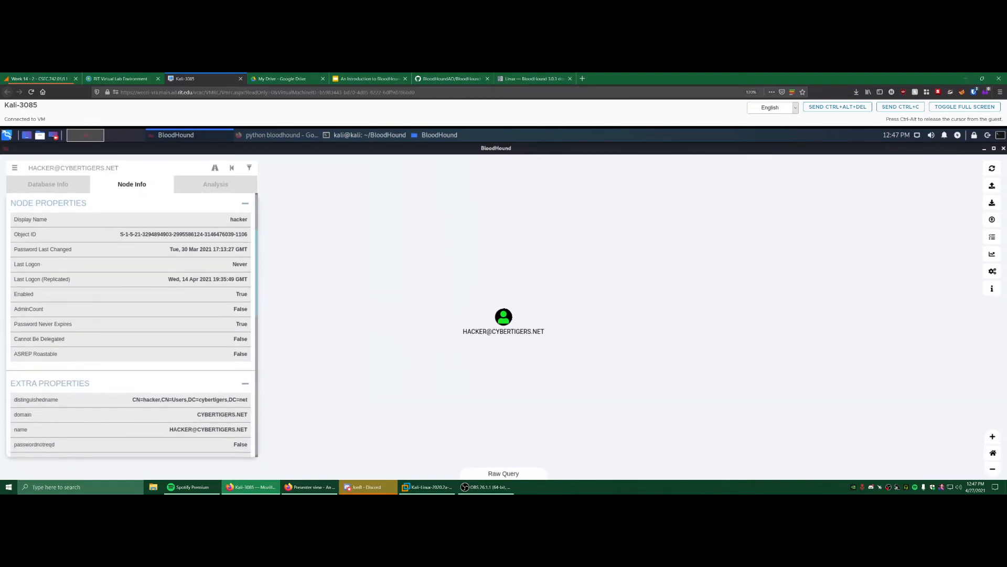
scroll(131, 325, "down", 6)
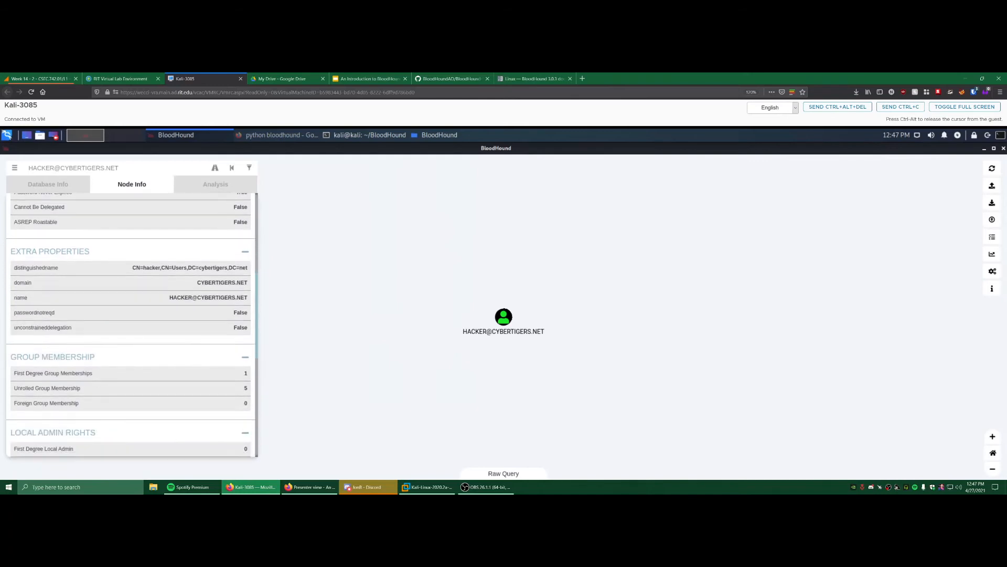
scroll(132, 325, "down", 5)
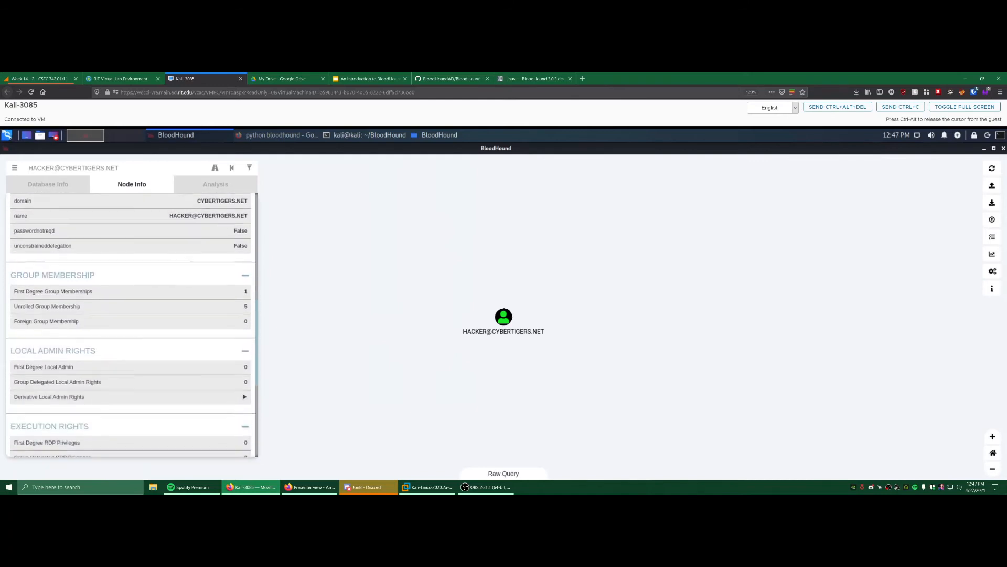
scroll(131, 325, "up", 15)
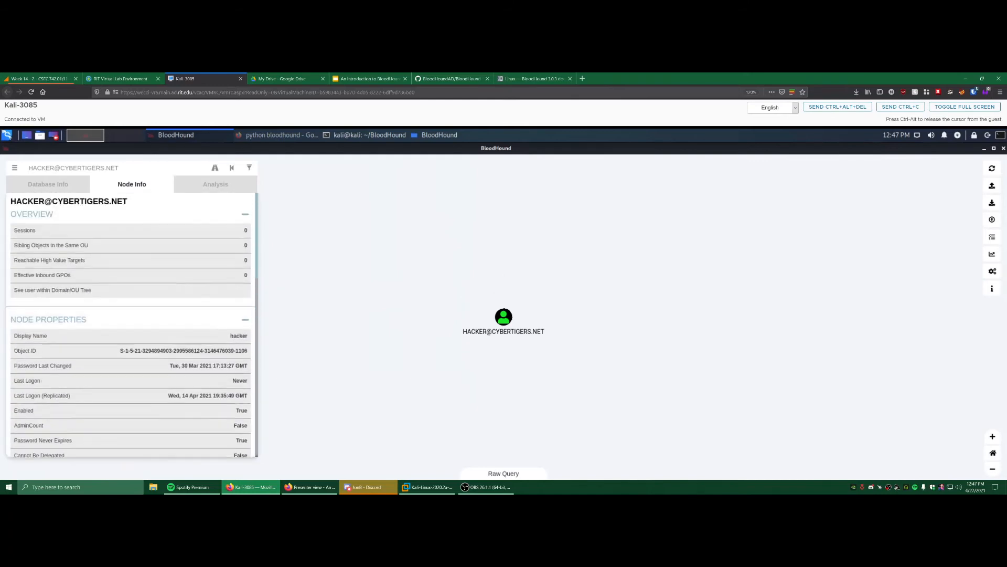
left_click(216, 184)
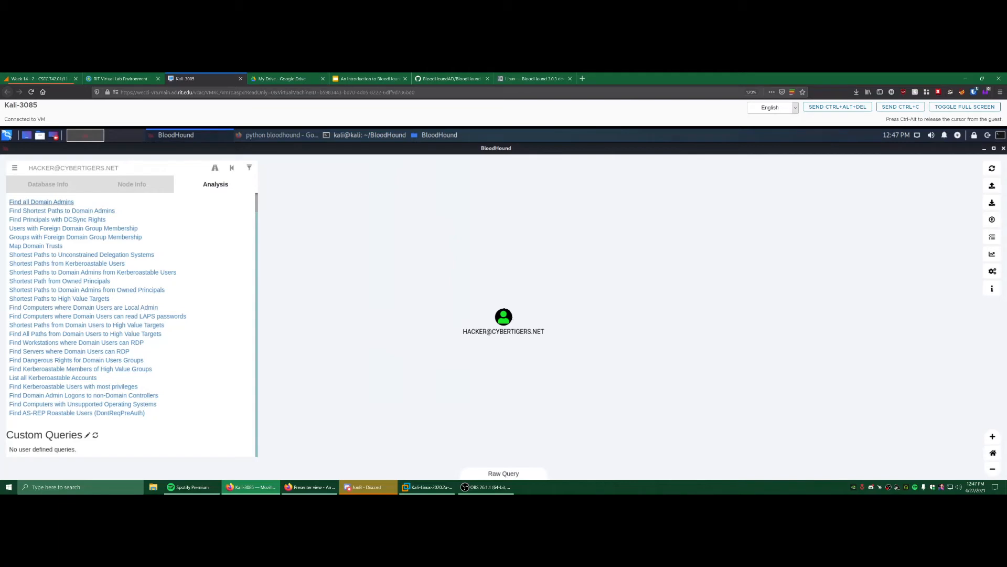
- Run the 'Find all Domain Admins' pre-built query
left_click(42, 202)
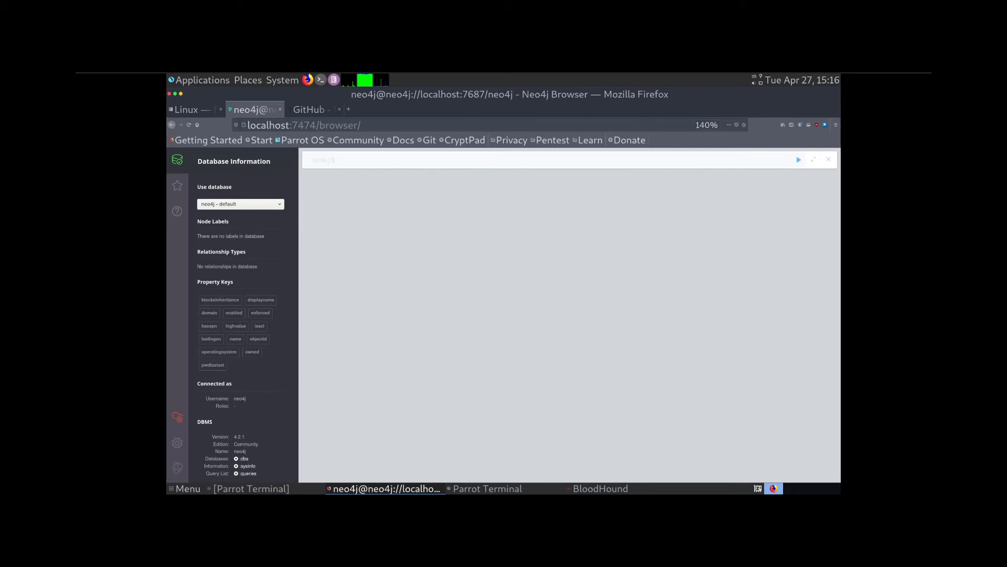
- Highlight Neo4j Browser's 'No relationships in database' note, then switch to the BloodHound-Tools GitHub tab
left_click_drag(205, 236, 198, 267)
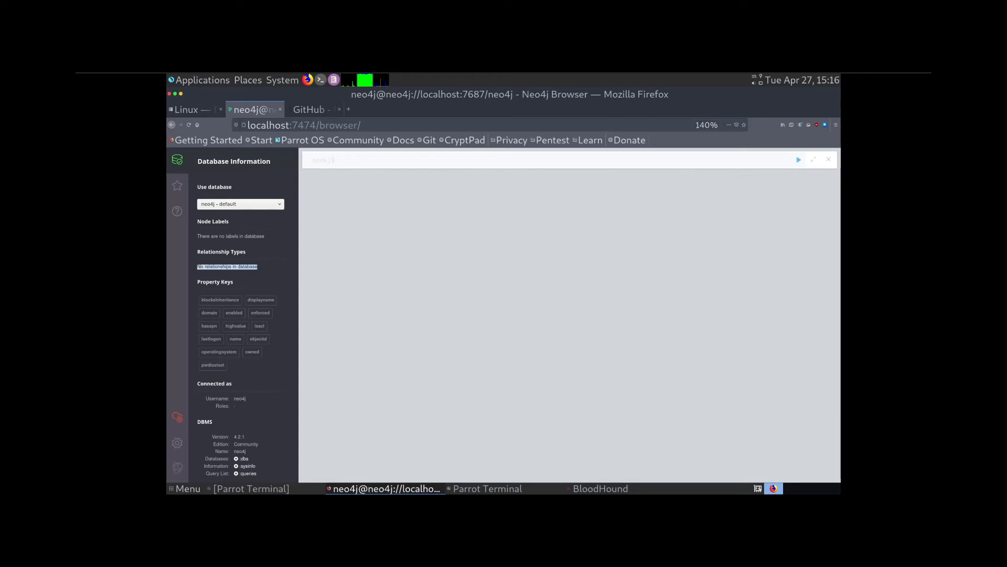
key("ctrl+Tab")
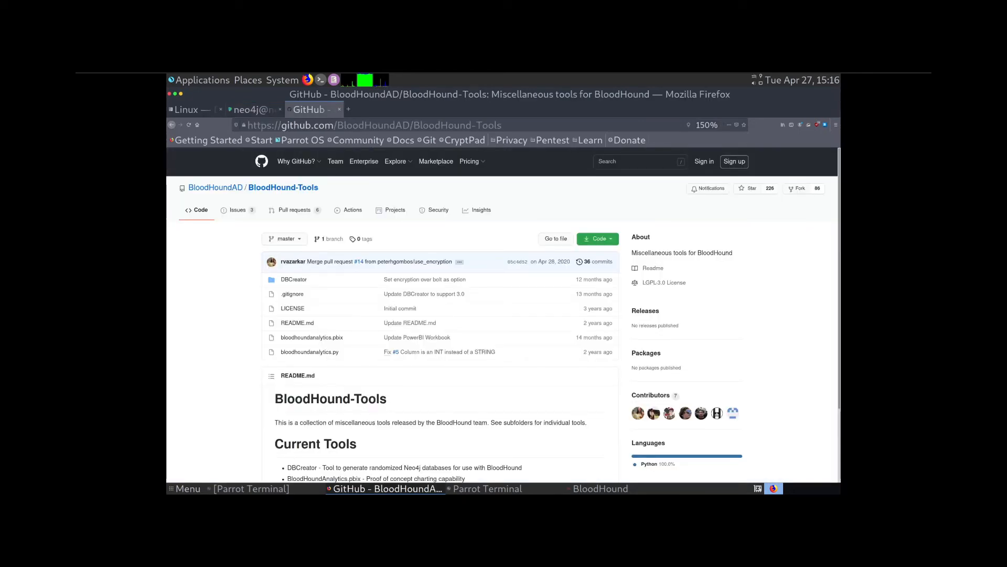
- Open the DBCreator folder in the BloodHound-Tools repository
scroll(503, 315, "down", 1)
scroll(294, 279, "up", 1)
left_click(294, 279)
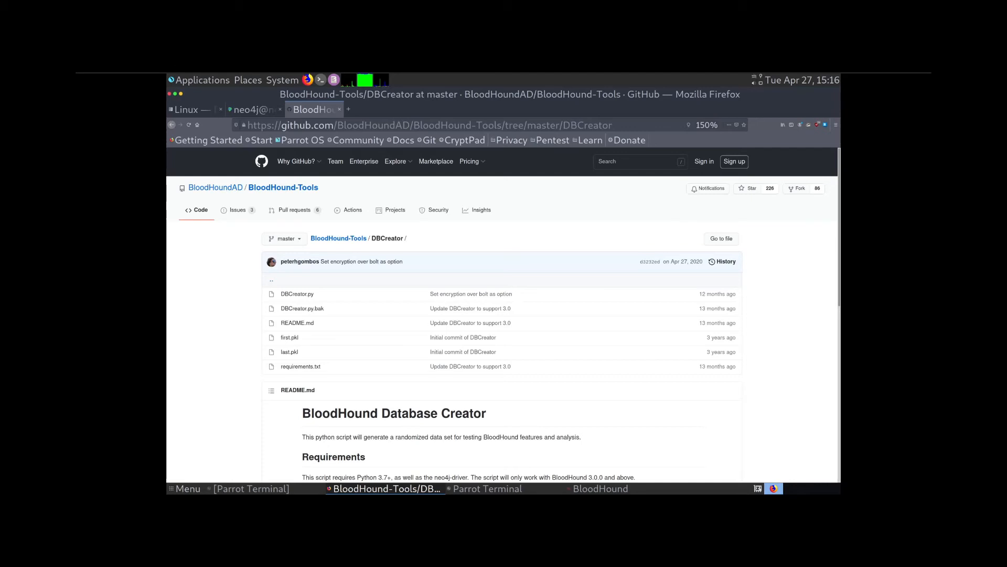
- Read through the README, highlighting the pip install and python DBCreator.py commands, then return to top
scroll(504, 315, "down", 2)
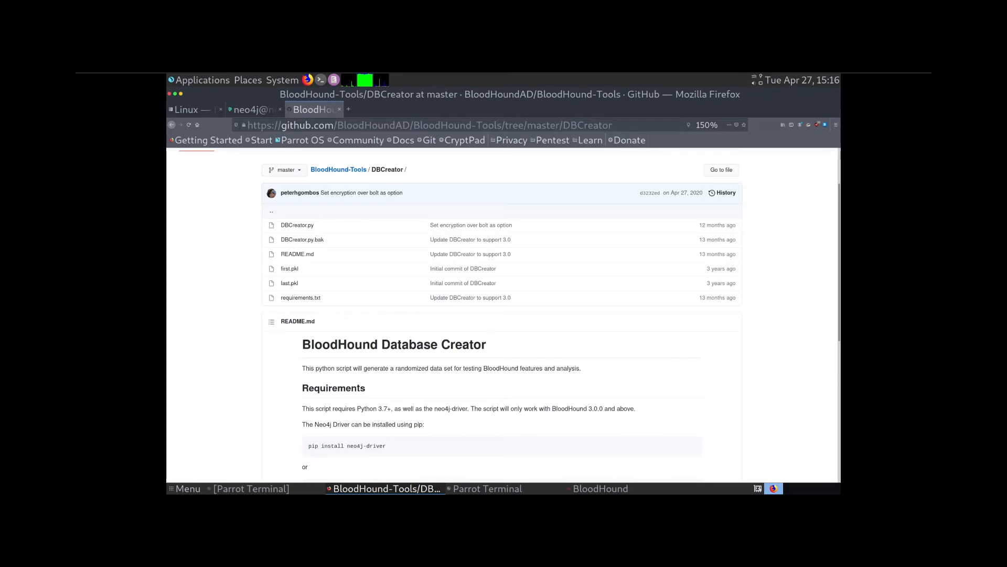
scroll(504, 315, "down", 5)
left_click_drag(387, 331, 344, 332)
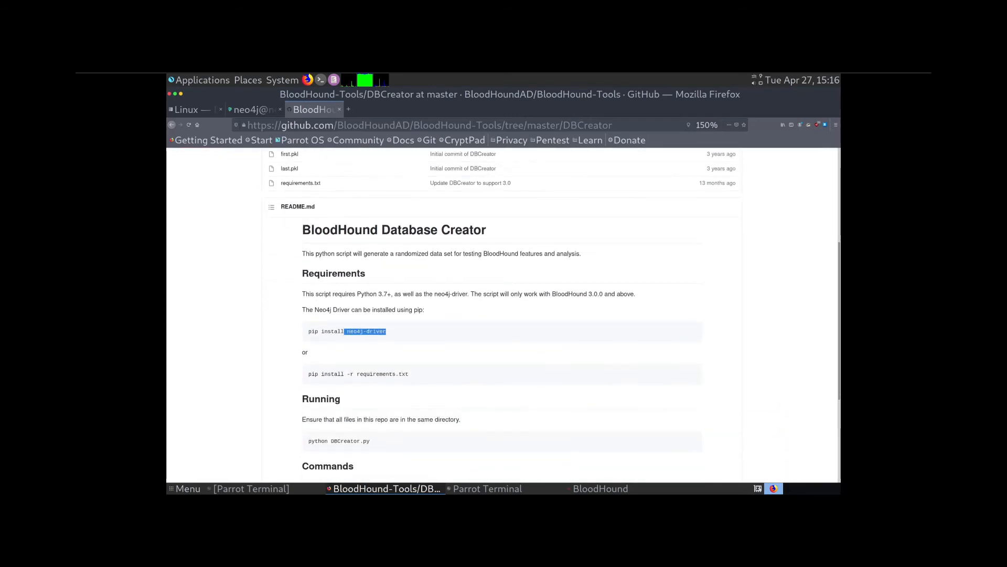
scroll(504, 314, "down", 2)
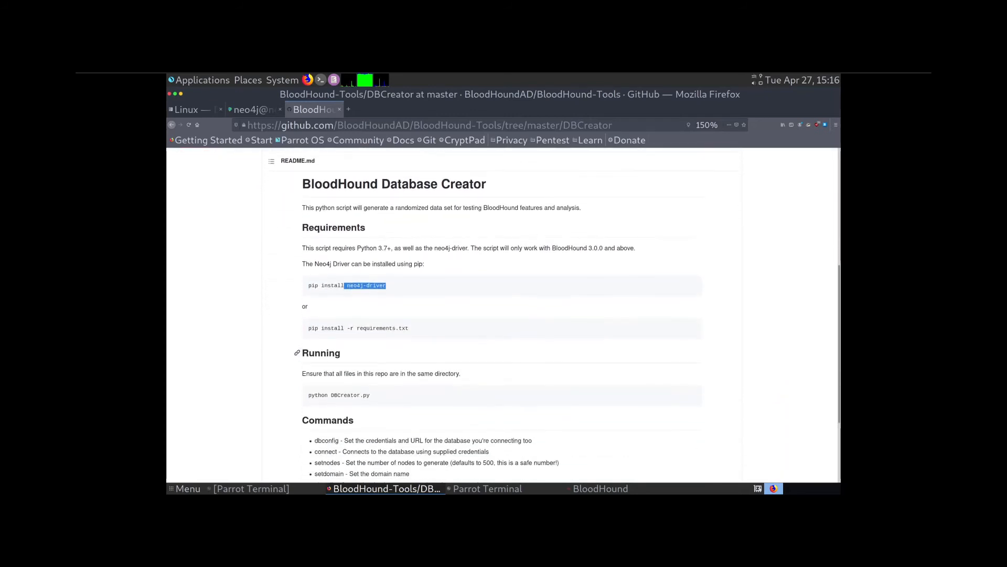
left_click_drag(370, 395, 308, 395)
scroll(504, 315, "down", 2)
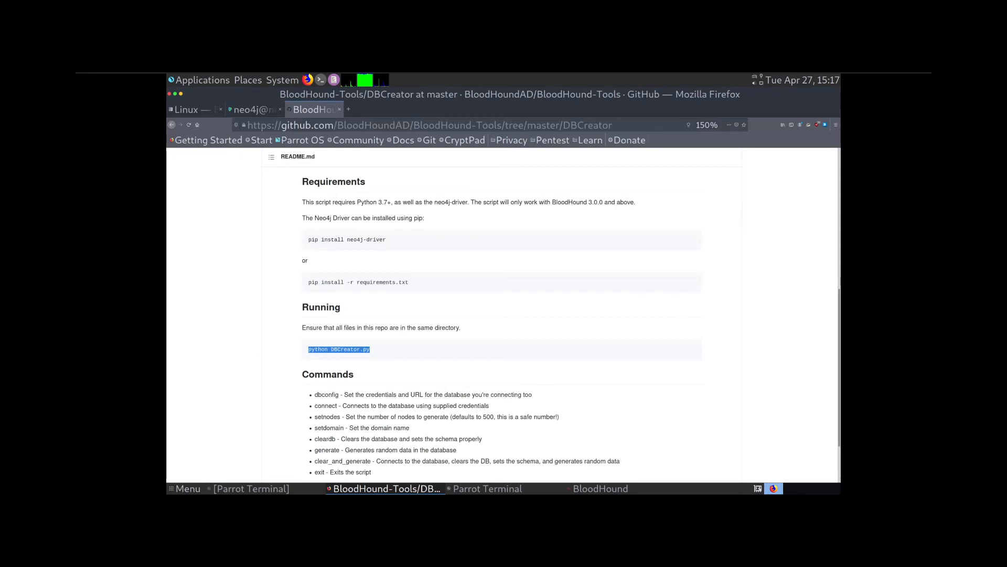
scroll(503, 315, "up", 4)
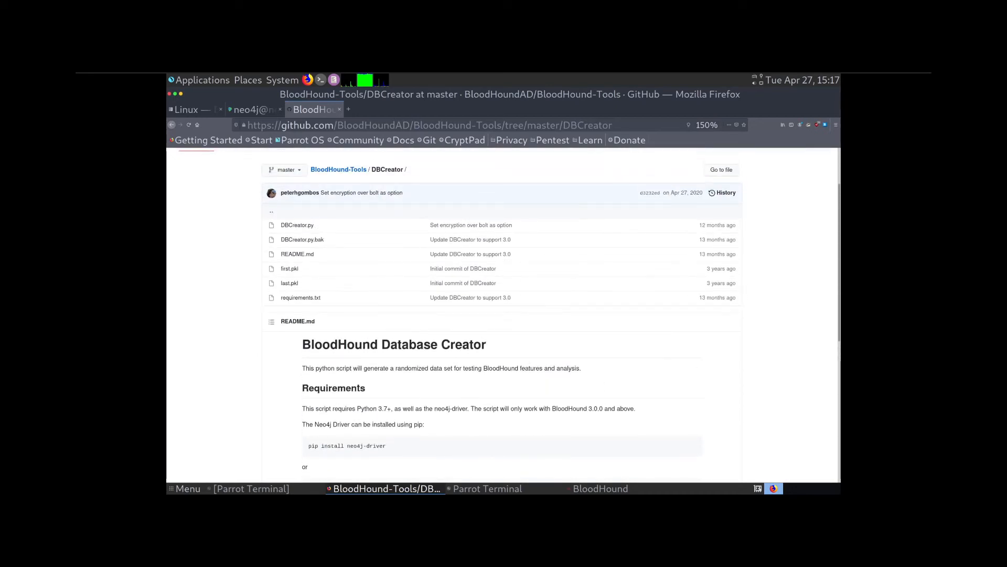
scroll(504, 315, "up", 1)
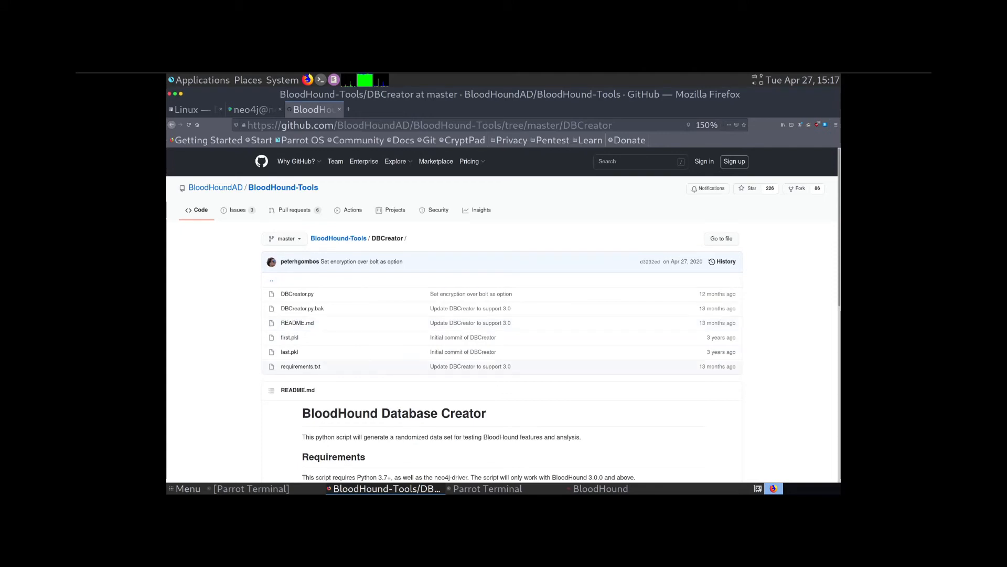
- List the DBCreator folder's files with ls in Parrot Terminal
left_click(583, 488)
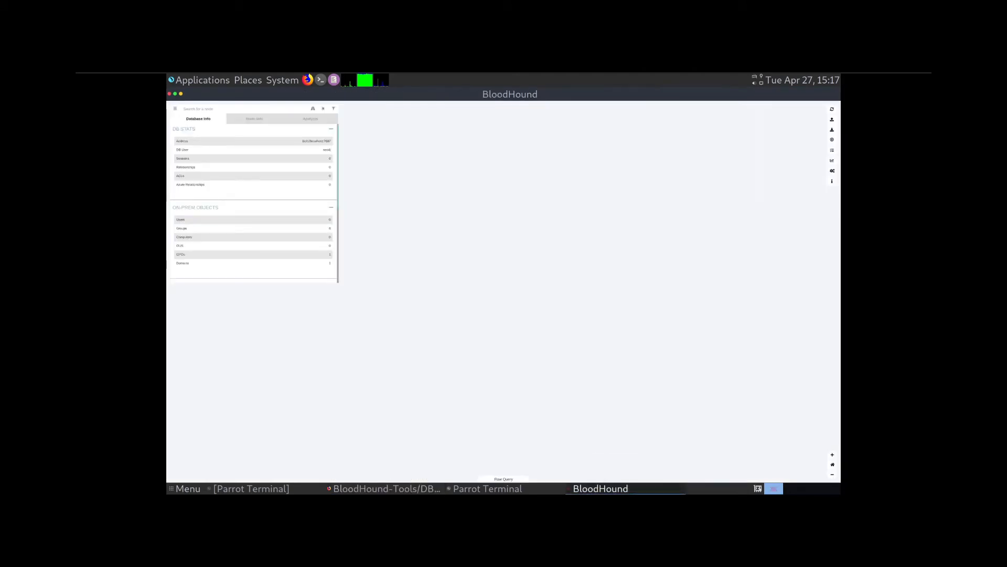
left_click(487, 489)
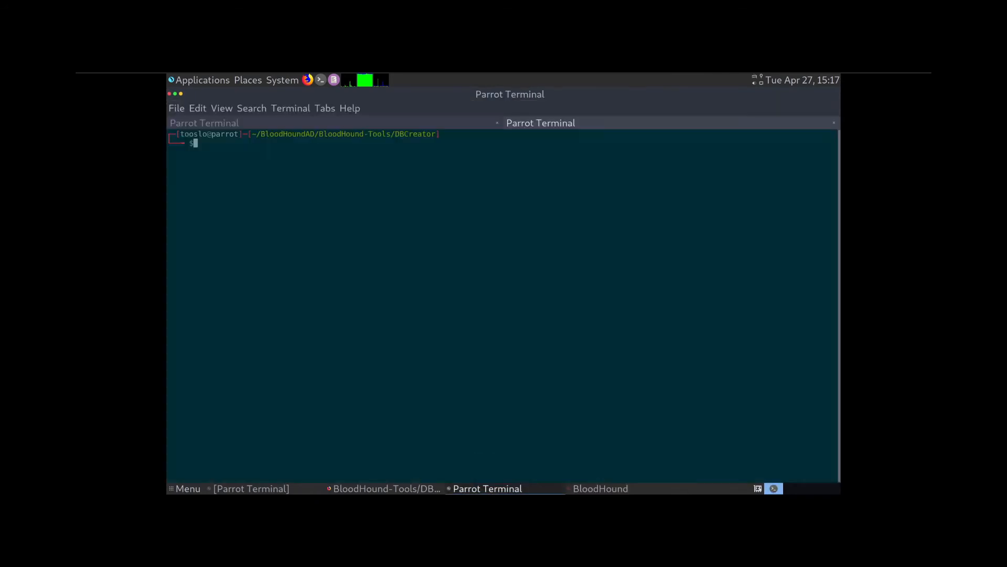
type("ls")
key("Return")
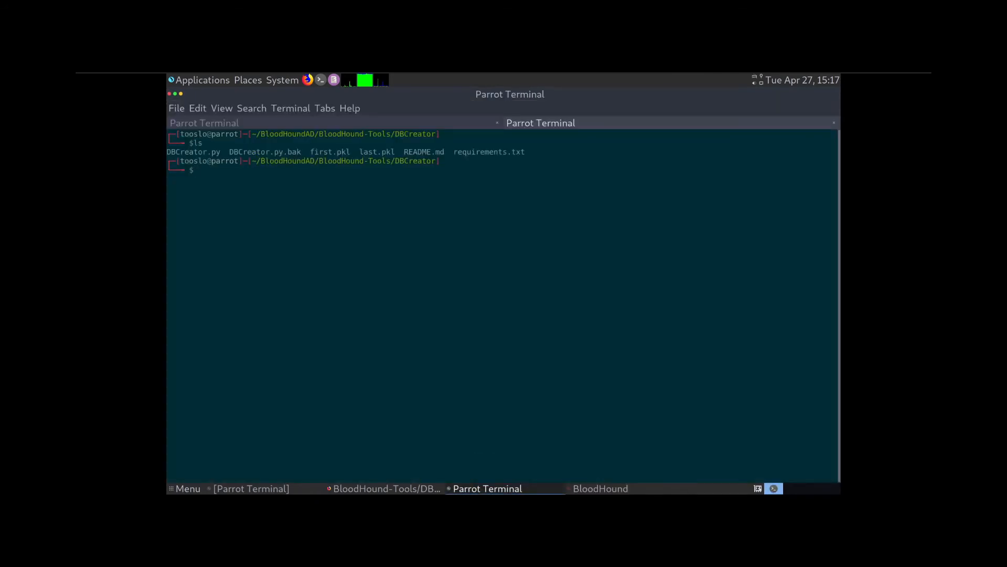
left_click(387, 488)
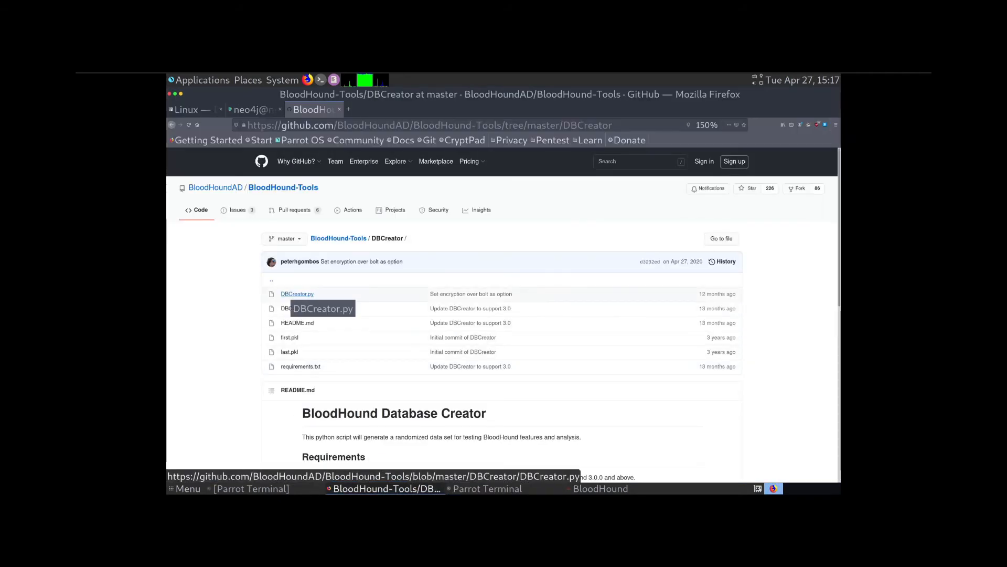
left_click(238, 210)
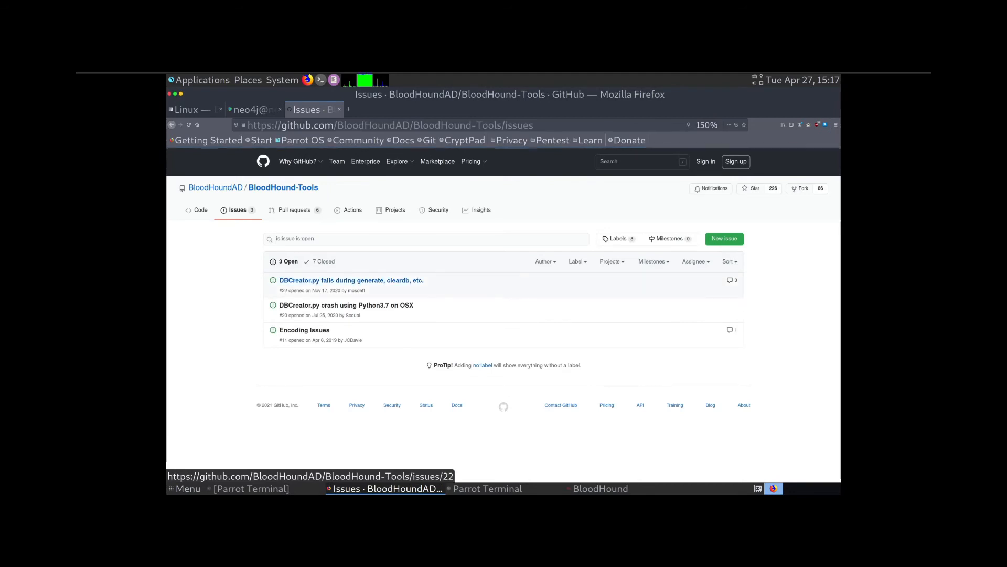
mouse_move(351, 280)
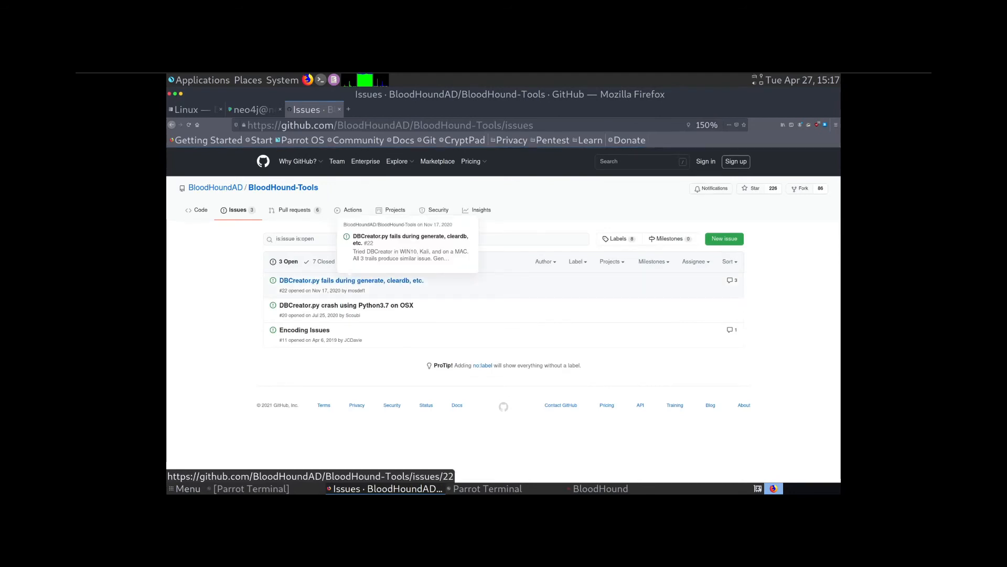
left_click_drag(312, 290, 341, 290)
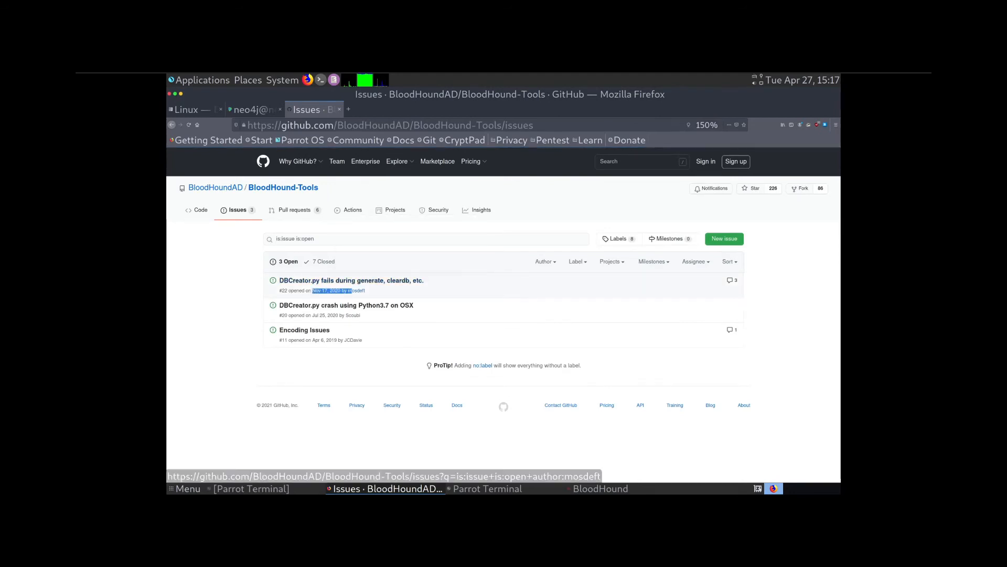
left_click(336, 280)
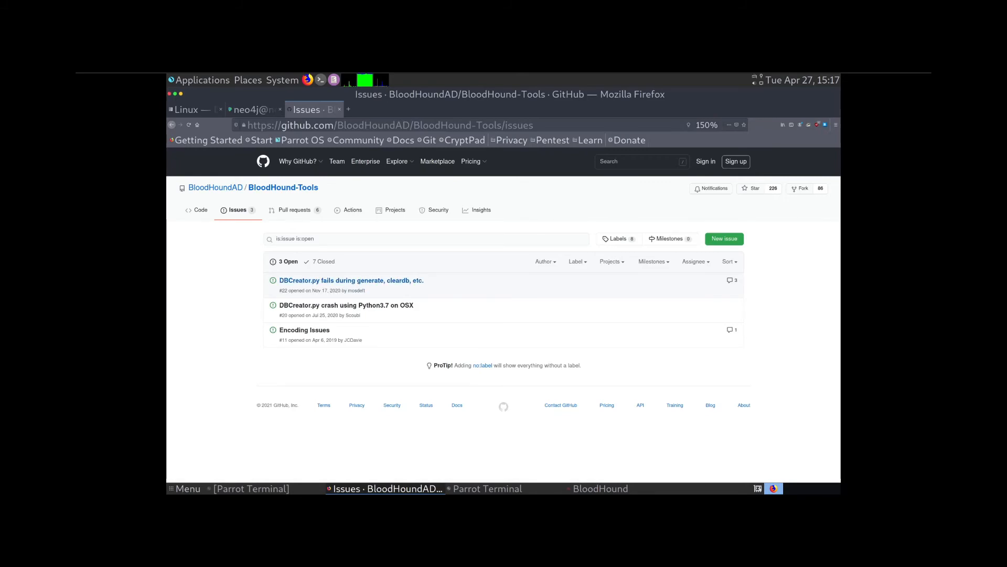
scroll(451, 315, "down", 10)
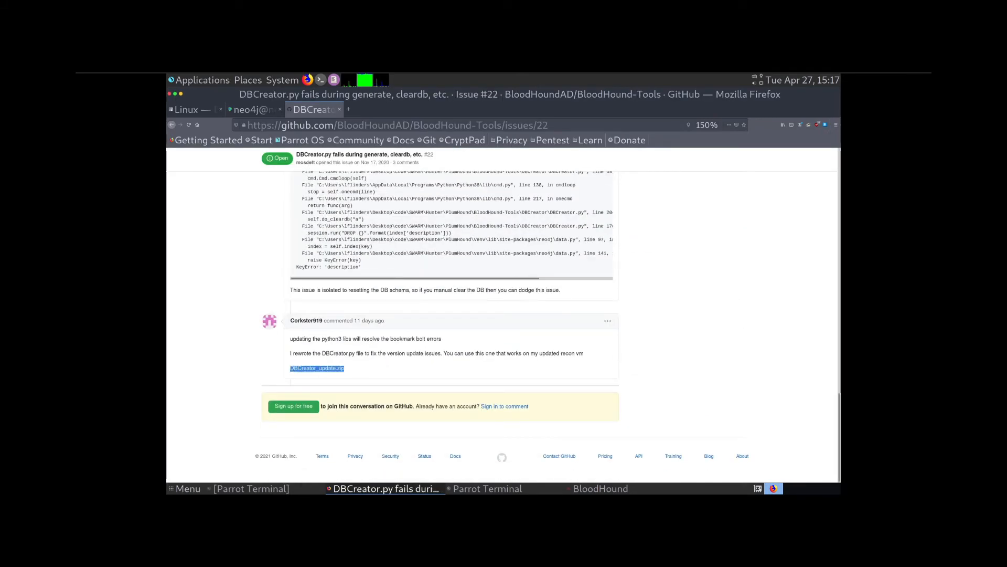
left_click_drag(298, 353, 443, 353)
left_click(442, 354)
scroll(451, 315, "up", 6)
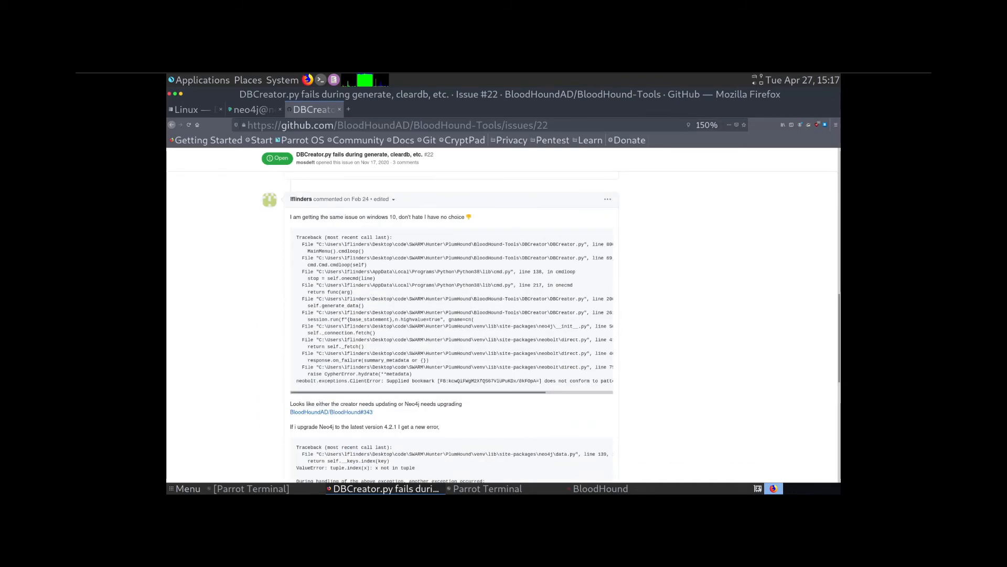
left_click(488, 488)
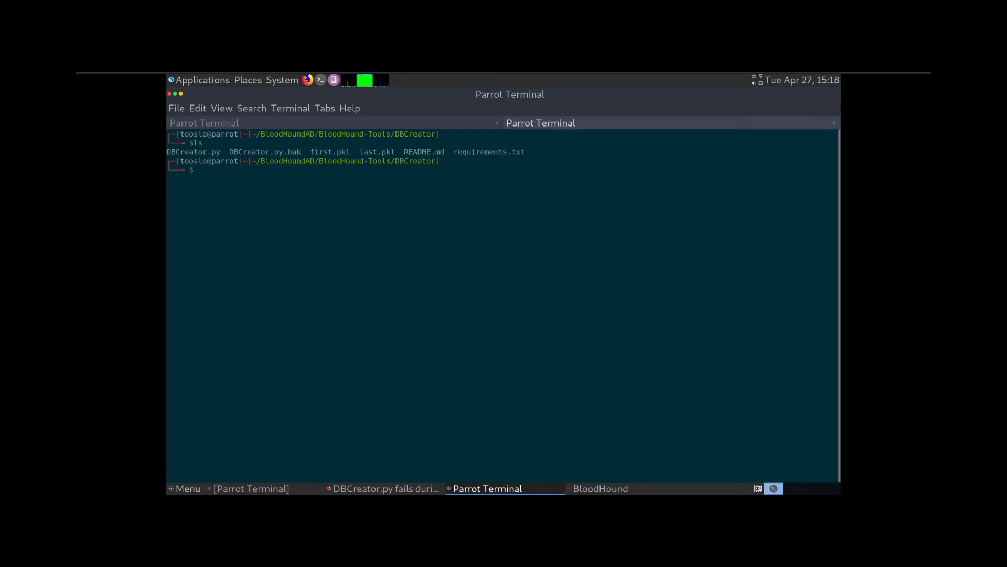
- Launch the DBCreator.py script with python
type("python DB")
key("Tab")
key("Return")
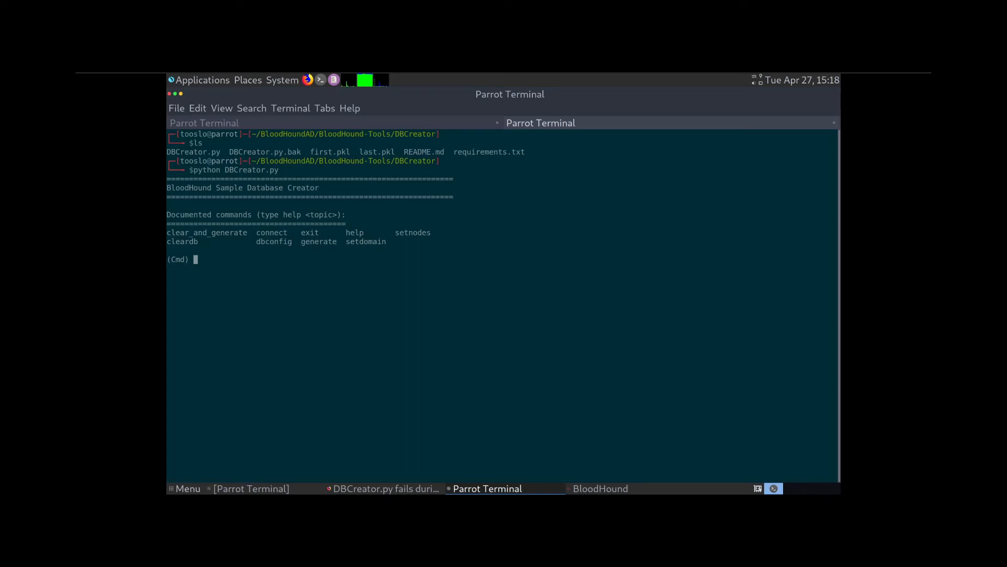
- Configure the database connection: default URL, username neo4j, a new password, no encryption
type("dbconfig")
key("Return")
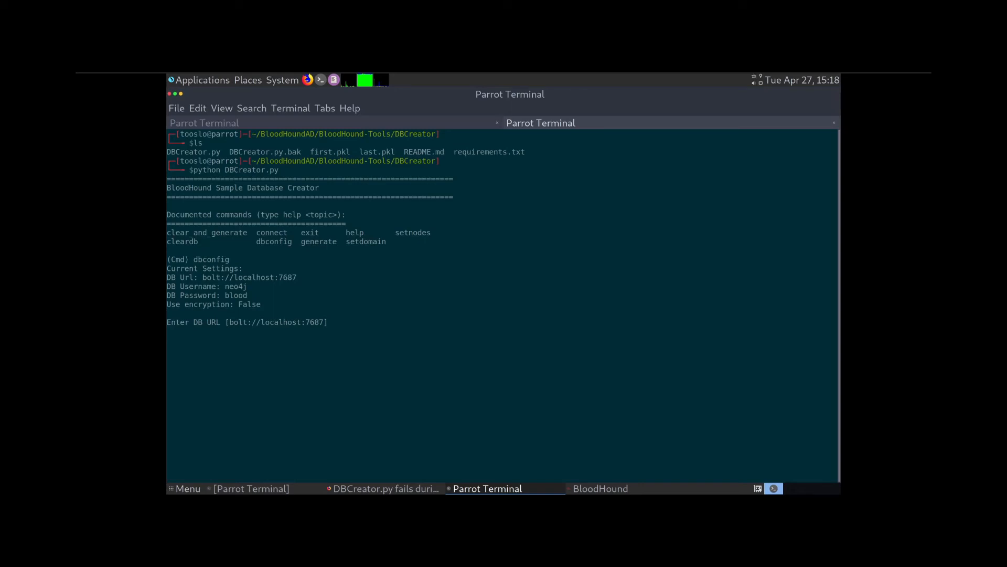
key("Return")
key("Return")
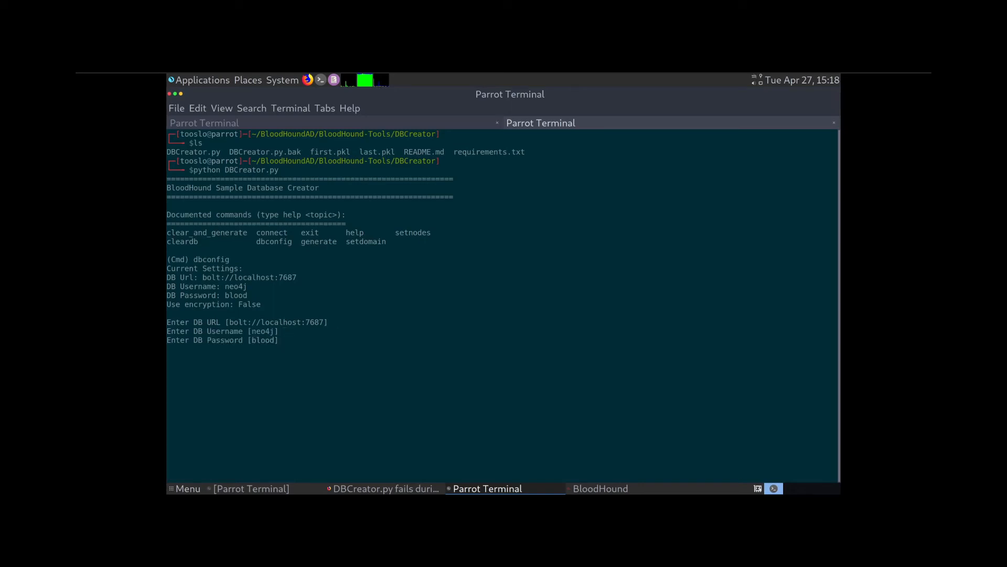
type("password")
key("Return")
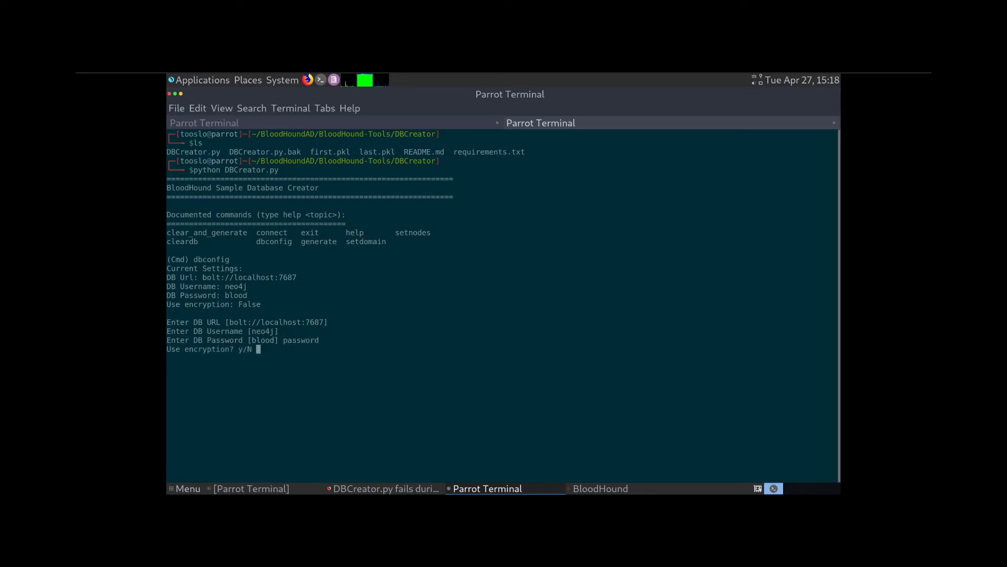
type("N")
- Set the domain to CYBERTIGERS.NET with setdomain and enter the generate command
key("Return")
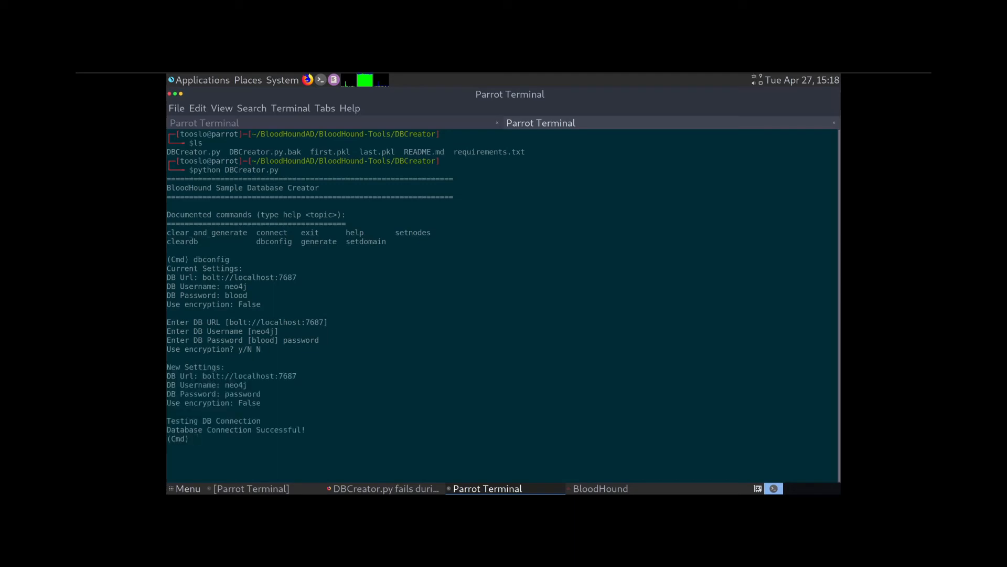
type("setdomain")
key("Return")
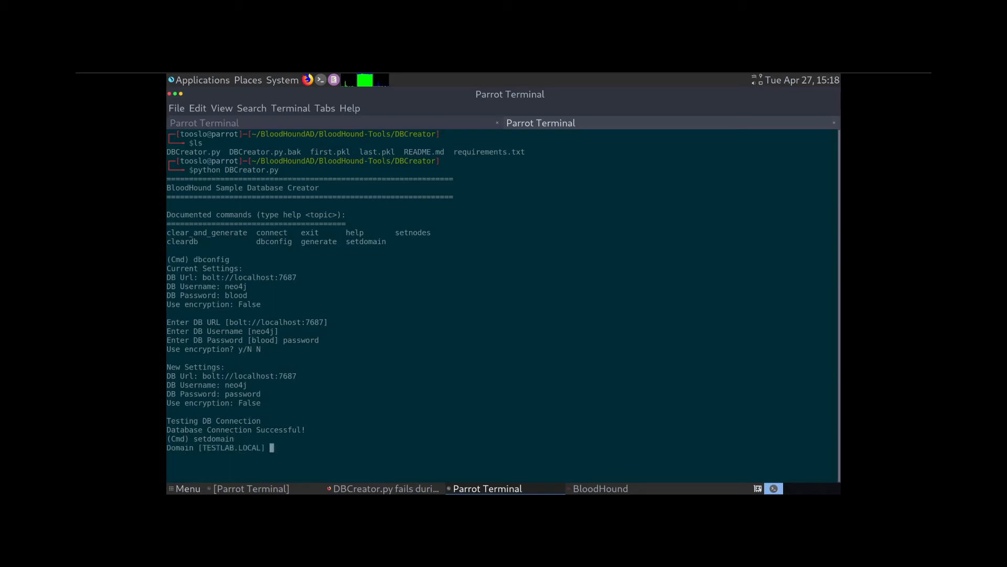
type("CYBERTIGERS.NET")
key("Return")
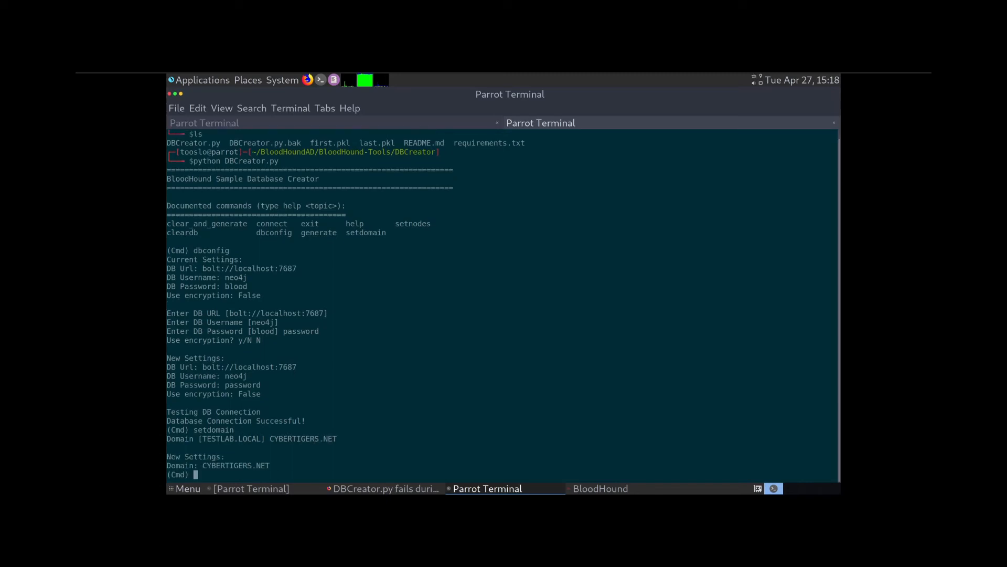
type("generate")
left_click(386, 488)
scroll(452, 315, "down", 5)
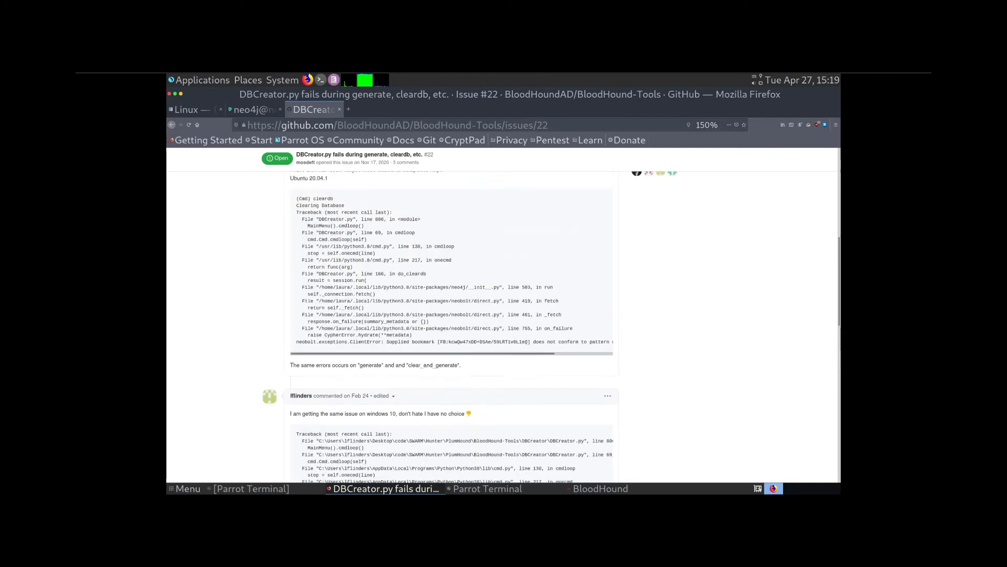
scroll(504, 315, "up", 5)
scroll(503, 315, "up", 2)
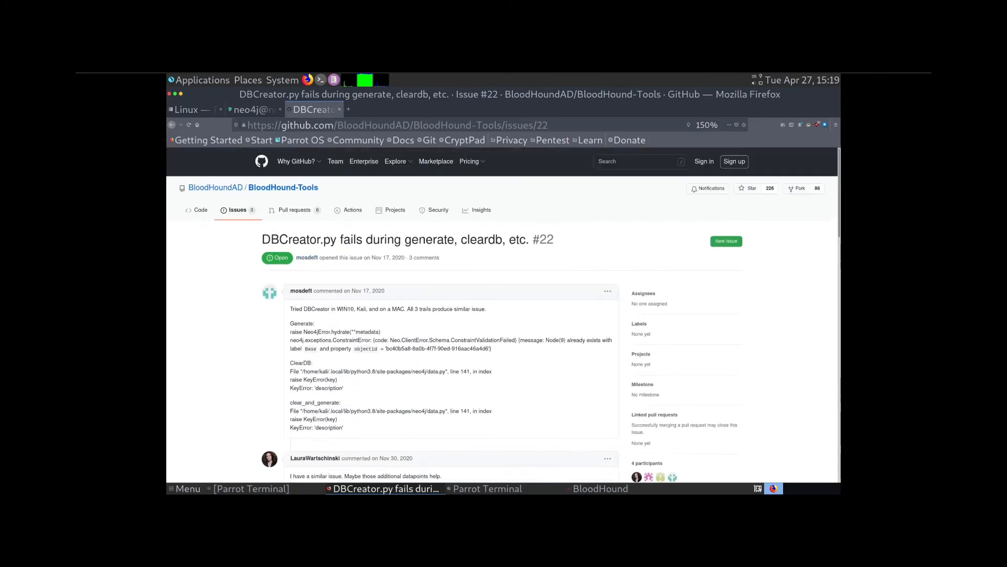
left_click(283, 187)
scroll(357, 265, "down", 3)
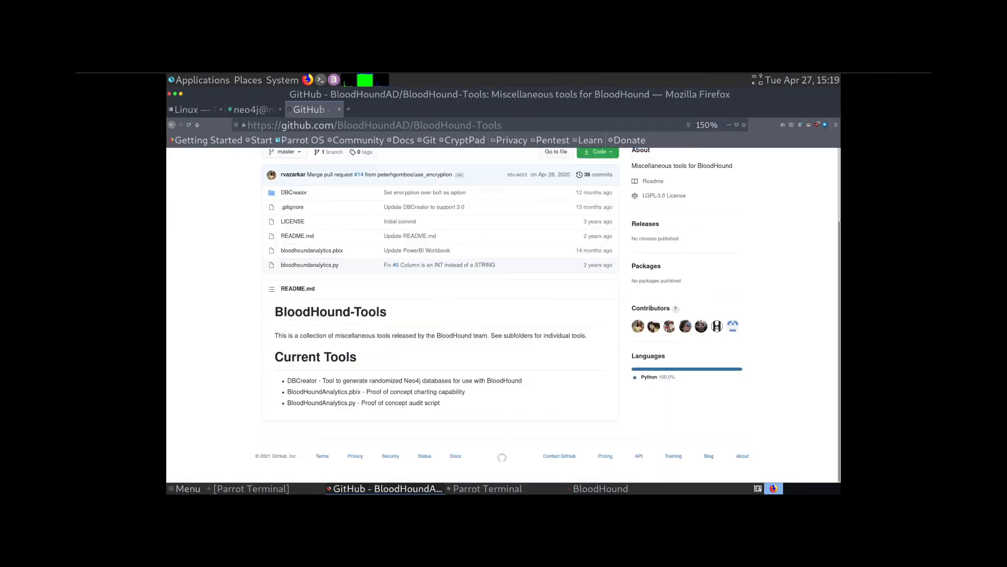
left_click(294, 192)
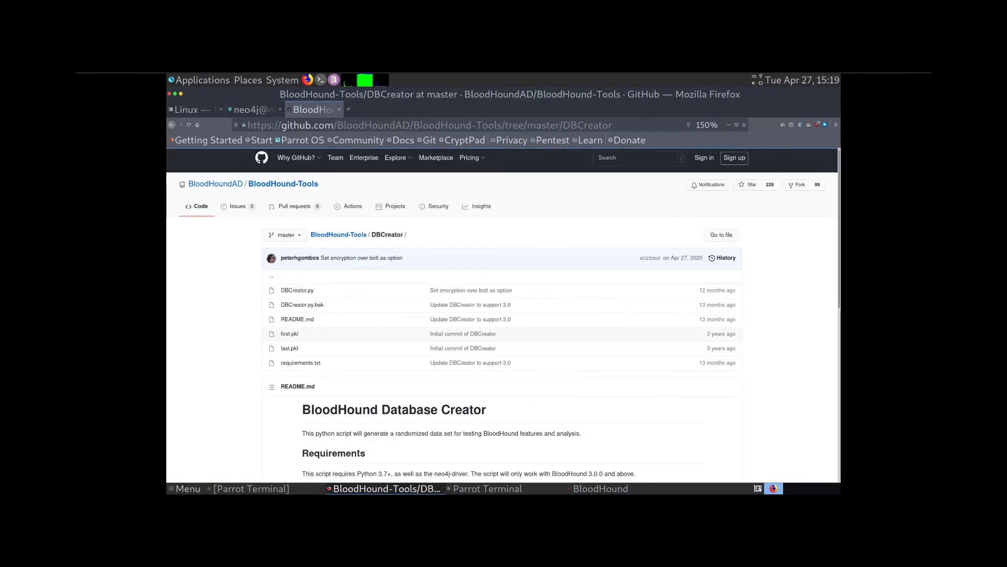
scroll(367, 315, "down", 5)
scroll(503, 315, "down", 3)
left_click_drag(452, 347, 556, 348)
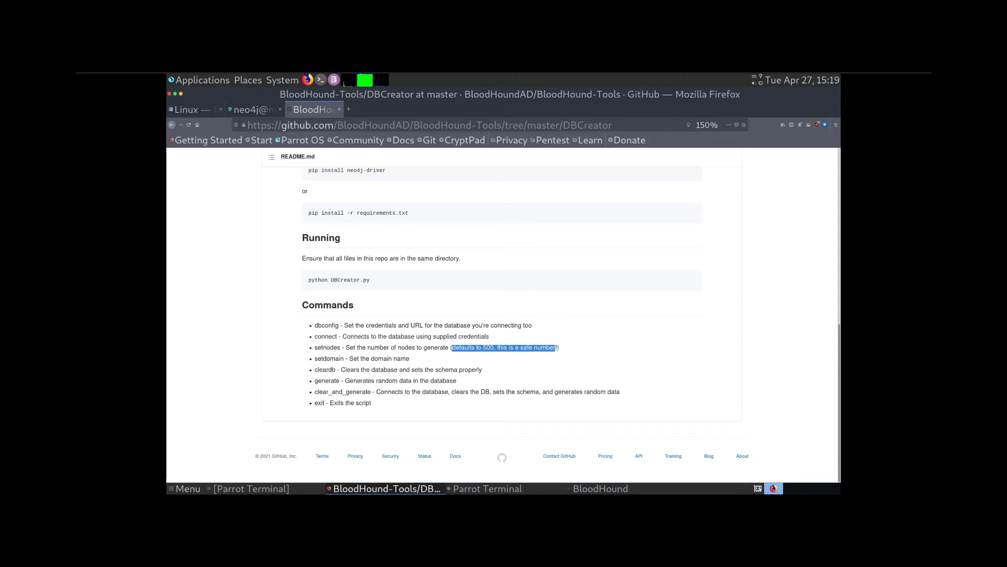
left_click(487, 488)
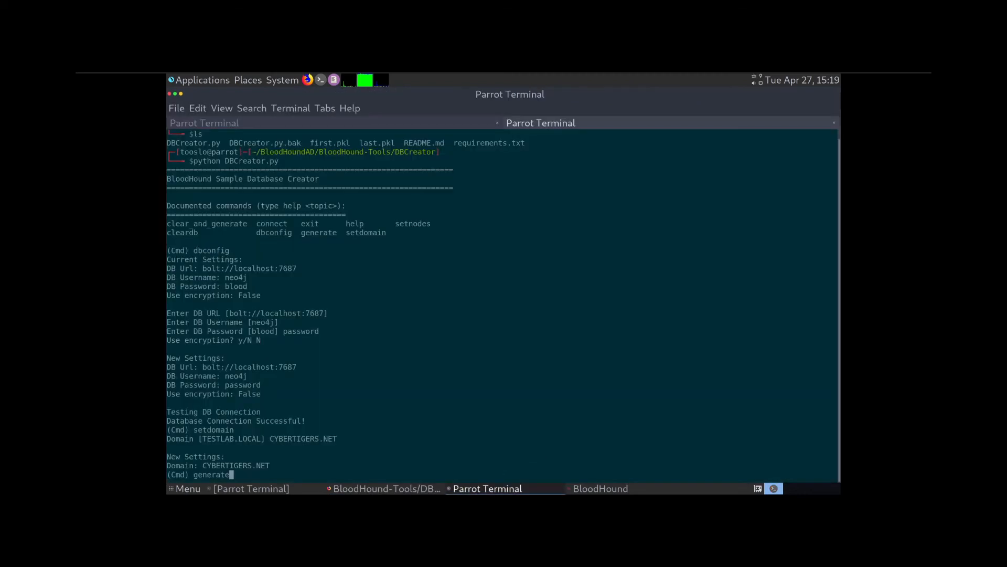
- Generate 500 random CYBERTIGERS.NET nodes, then refresh BloodHound to load them
key("Return")
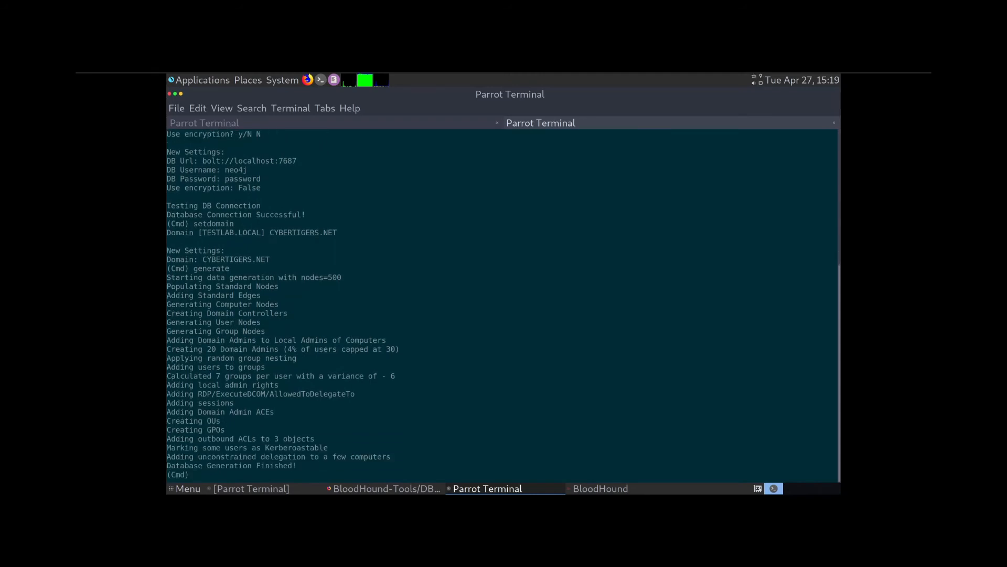
left_click(600, 488)
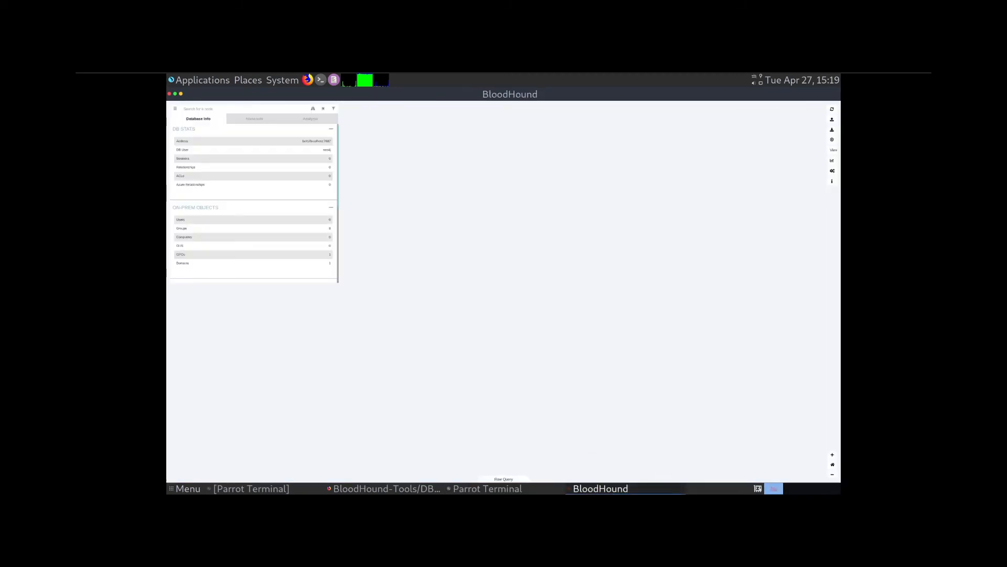
left_click(832, 108)
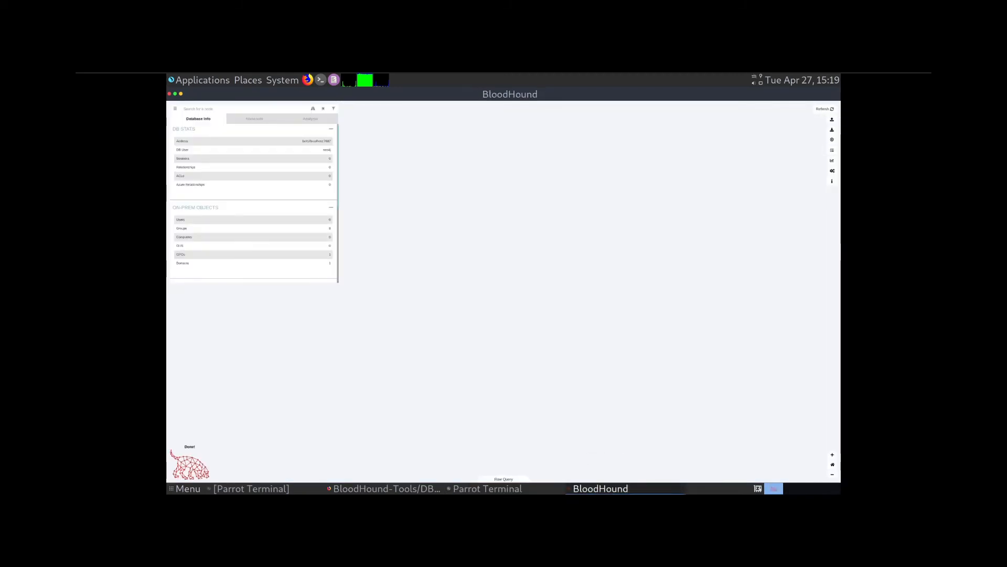
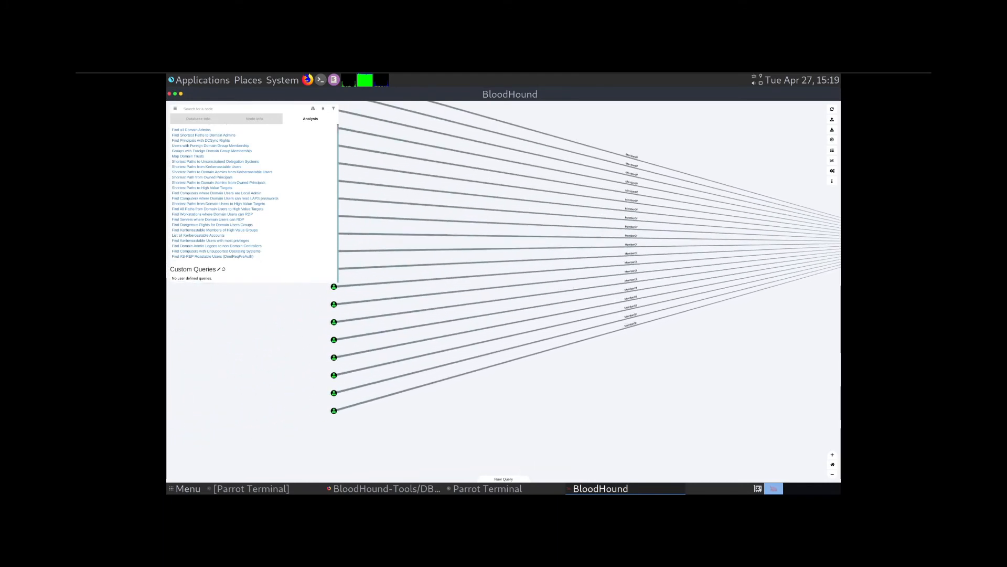
- View three CYBERTIGERS.NET users in Node Info, highlighting one account name and some property values
left_click(334, 410)
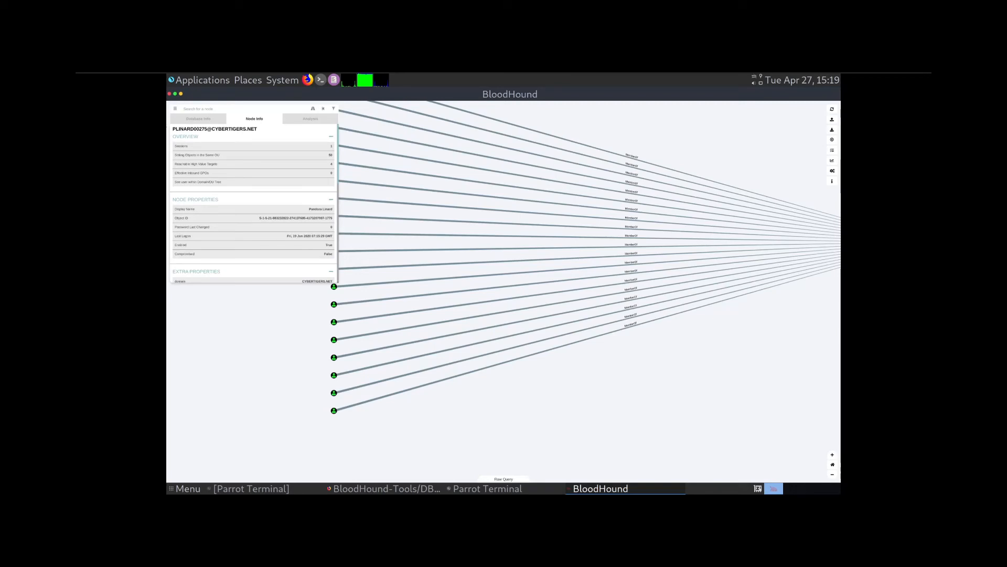
left_click_drag(173, 128, 258, 129)
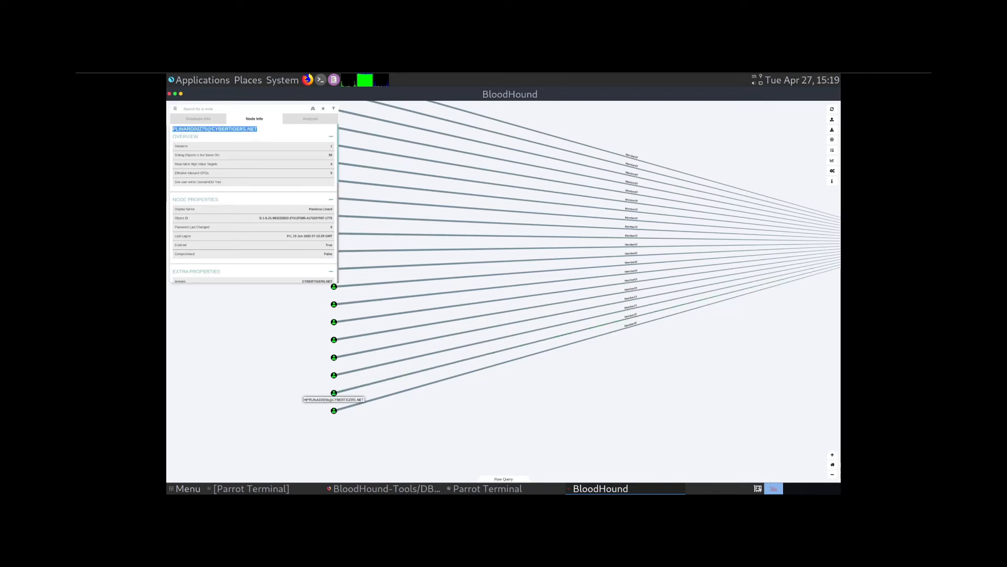
left_click(334, 393)
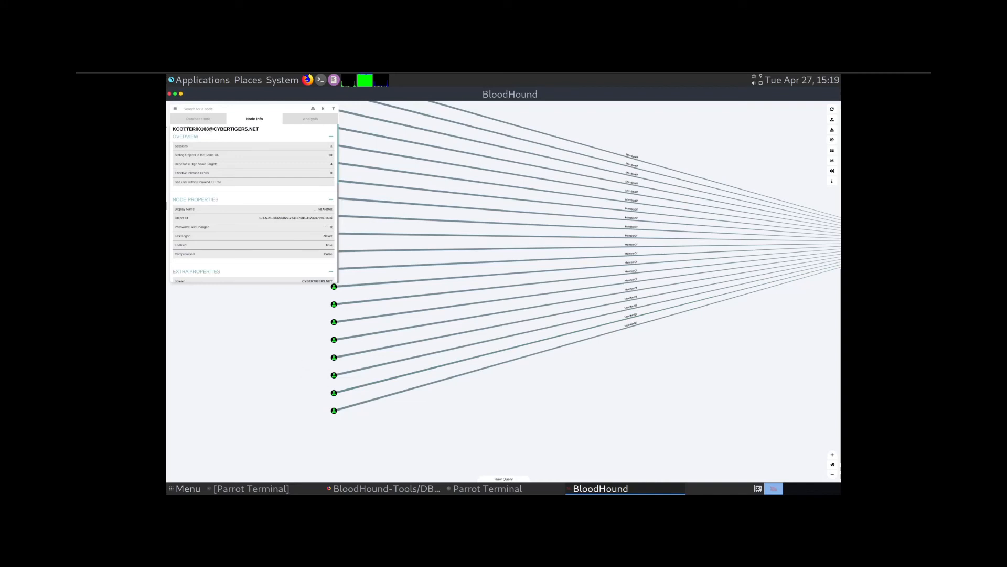
left_click(334, 357)
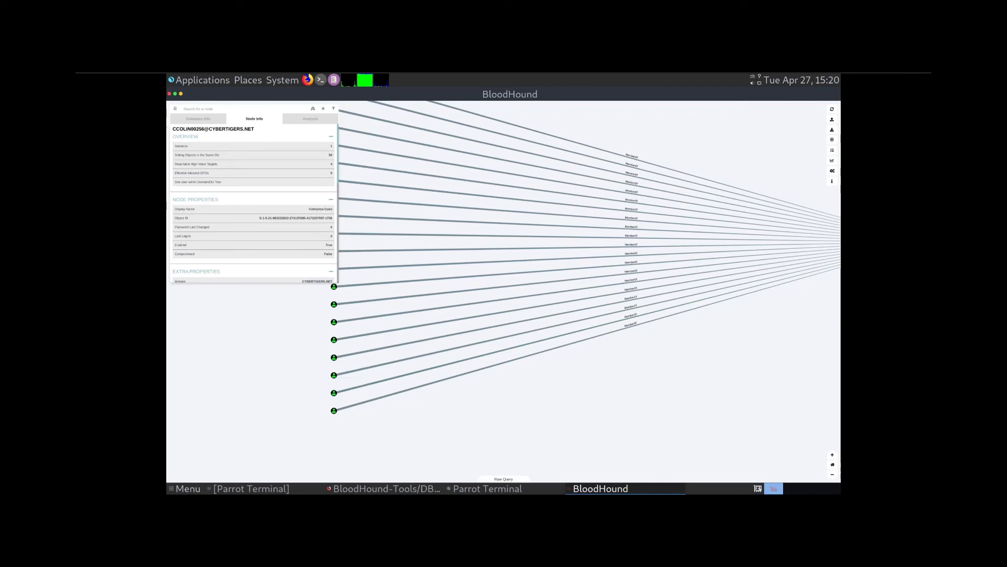
left_click_drag(309, 209, 332, 254)
left_click(315, 226)
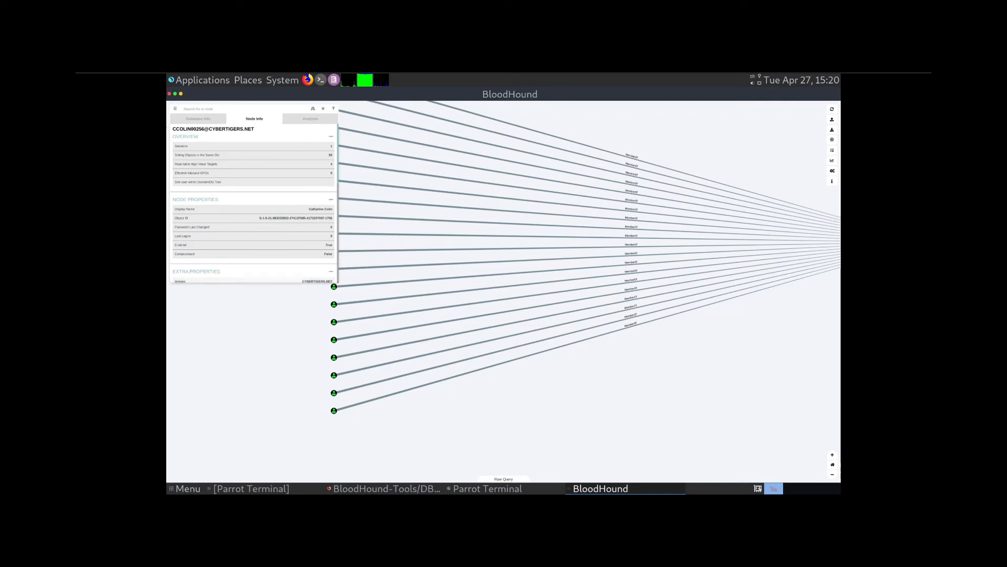
- Scroll Node Info down to the user's Group Membership, Local Admin Rights and Execution Rights sections
scroll(254, 202, "down", 2)
scroll(254, 202, "down", 3)
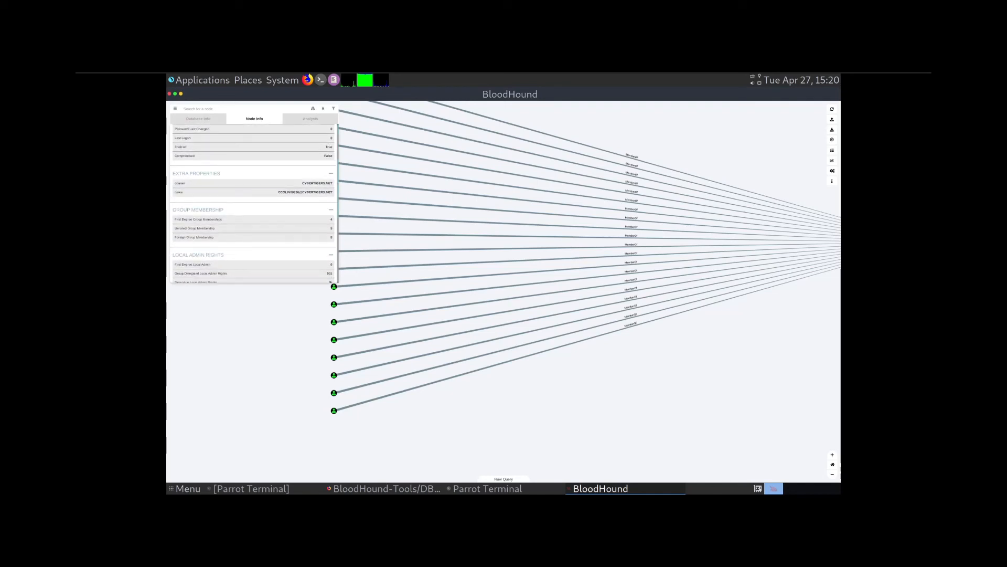
scroll(253, 202, "down", 1)
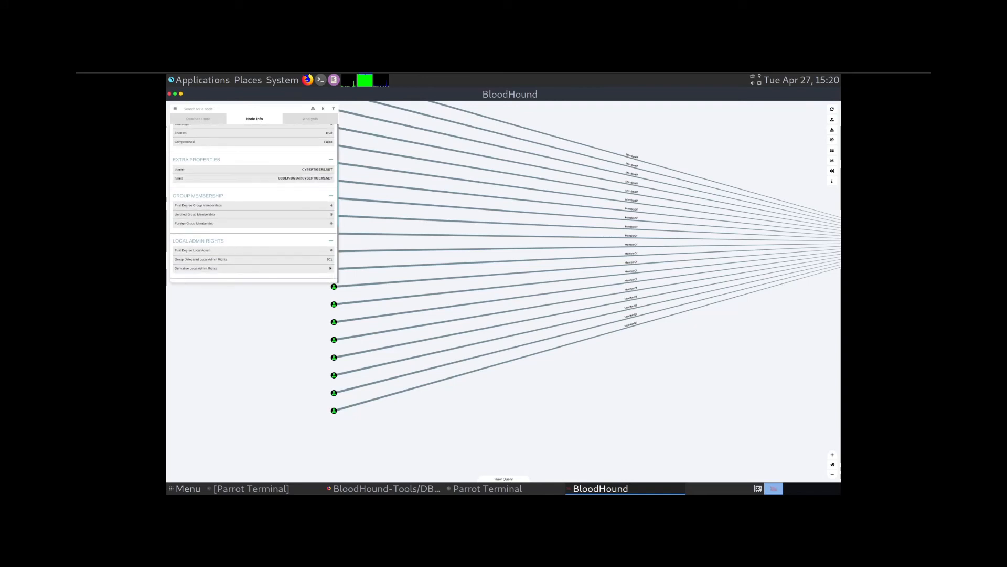
scroll(254, 203, "down", 1)
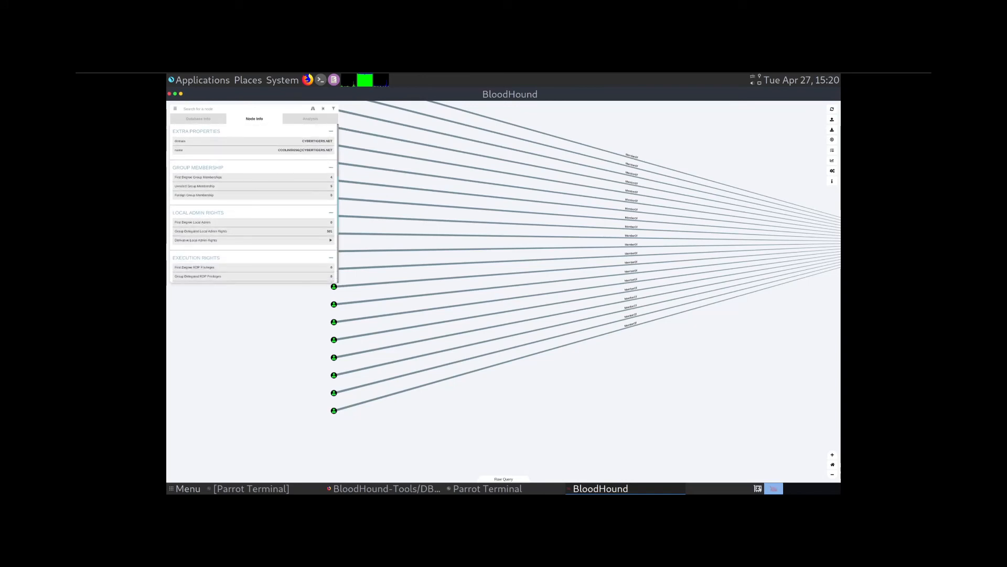
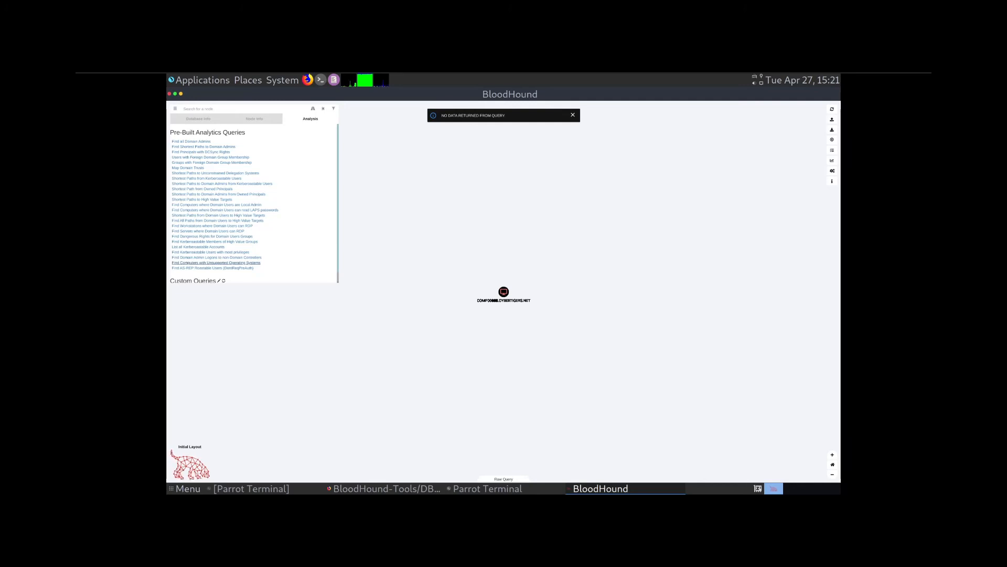
- Close BloodHound and relaunch it from the terminal with ./BloodHound --no-sandbox
left_click(169, 93)
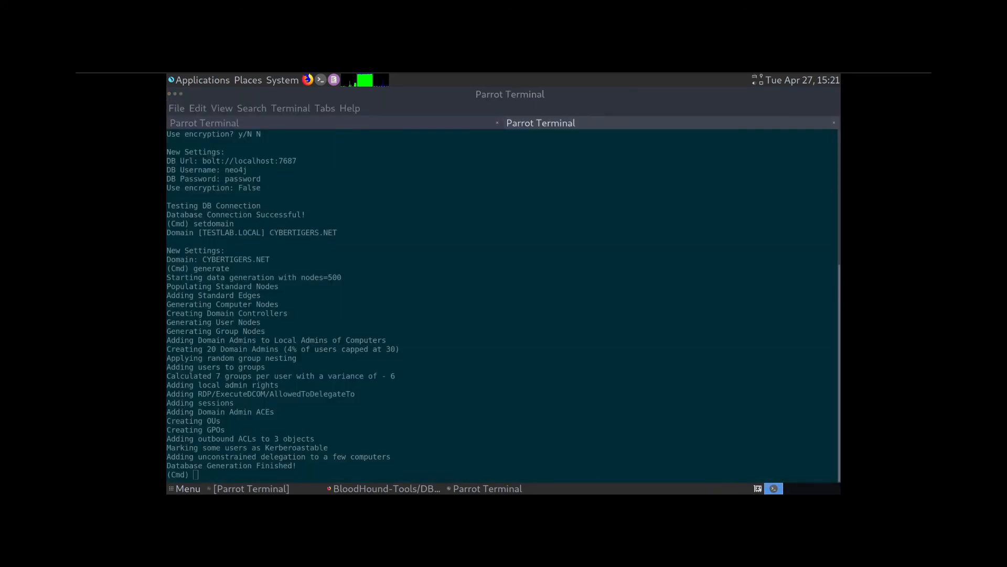
left_click(205, 122)
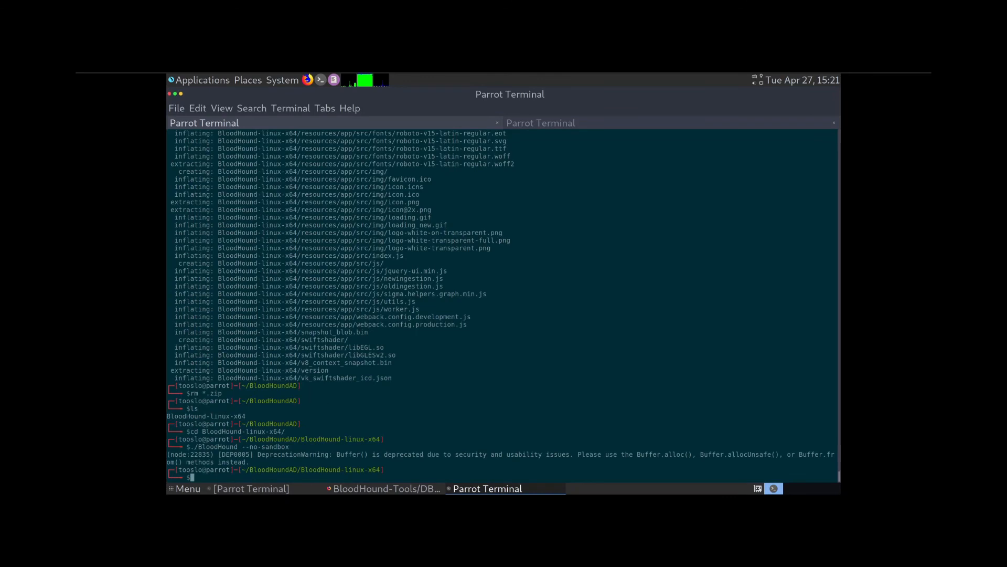
key("Up")
key("Return")
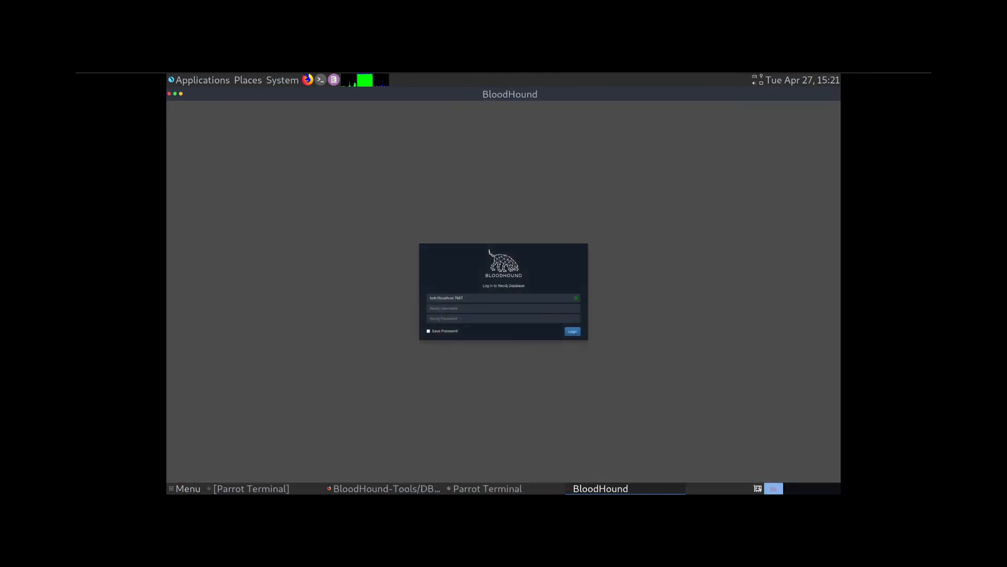
- Enter the Neo4j account password and submit the login to the local database
key("Return")
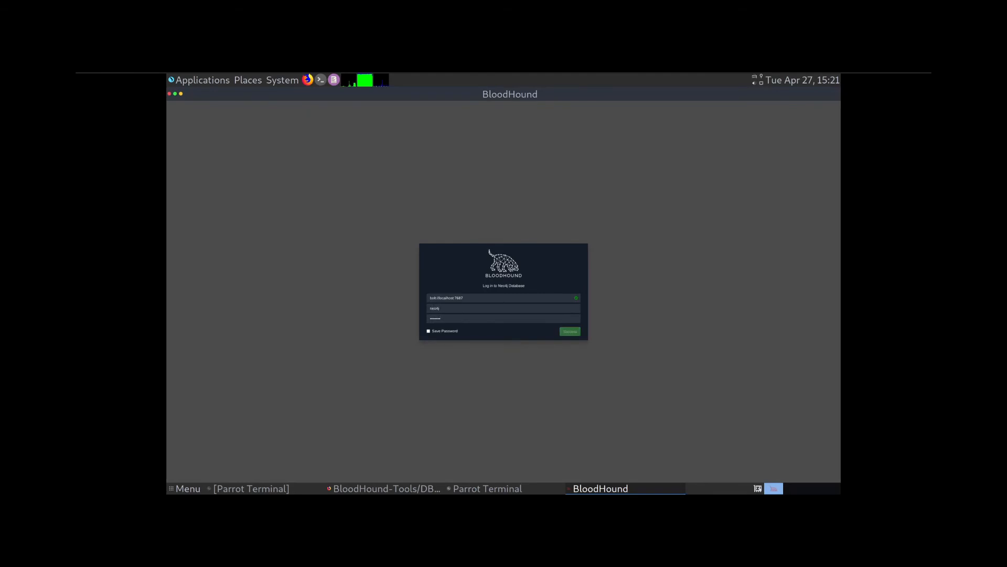
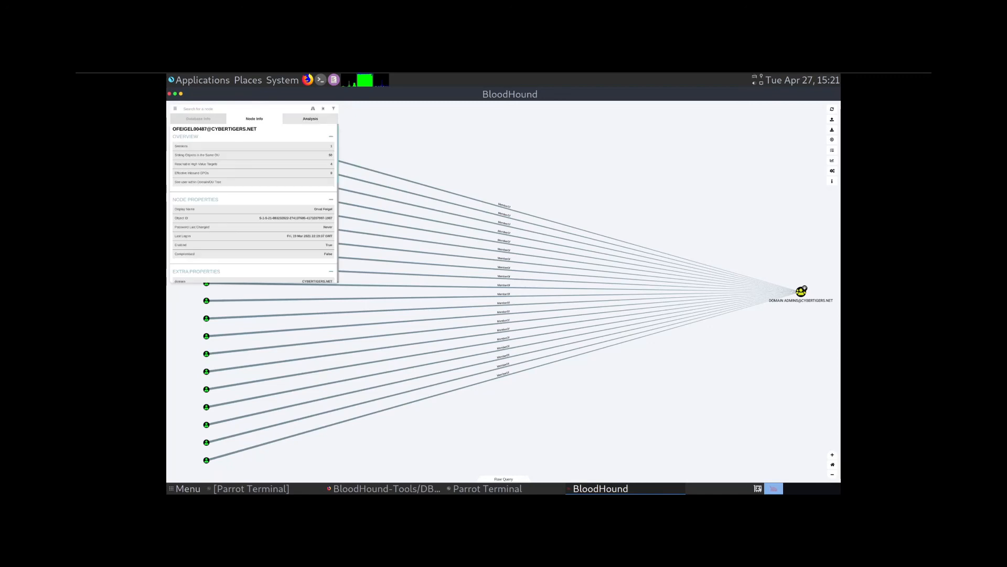
left_click(311, 118)
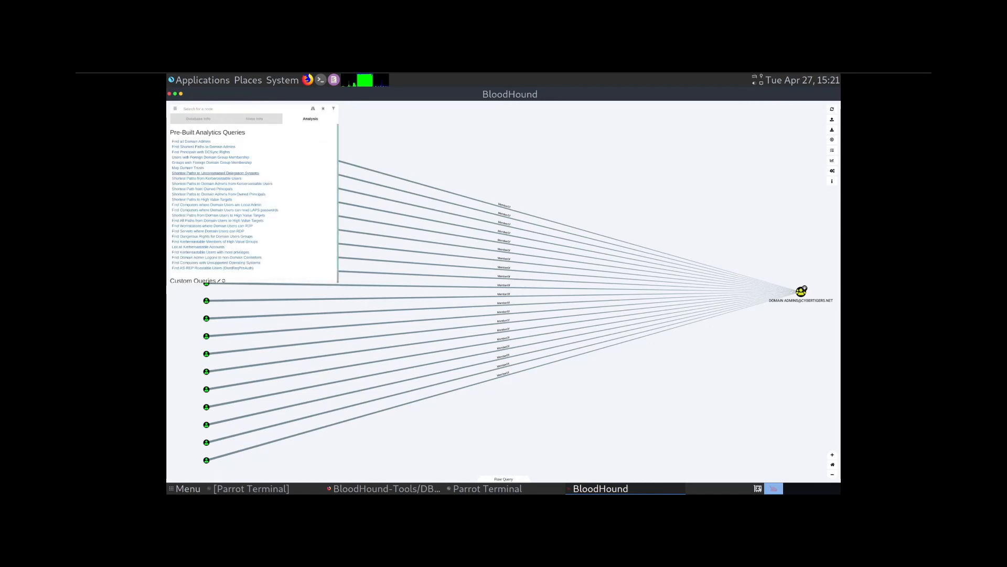
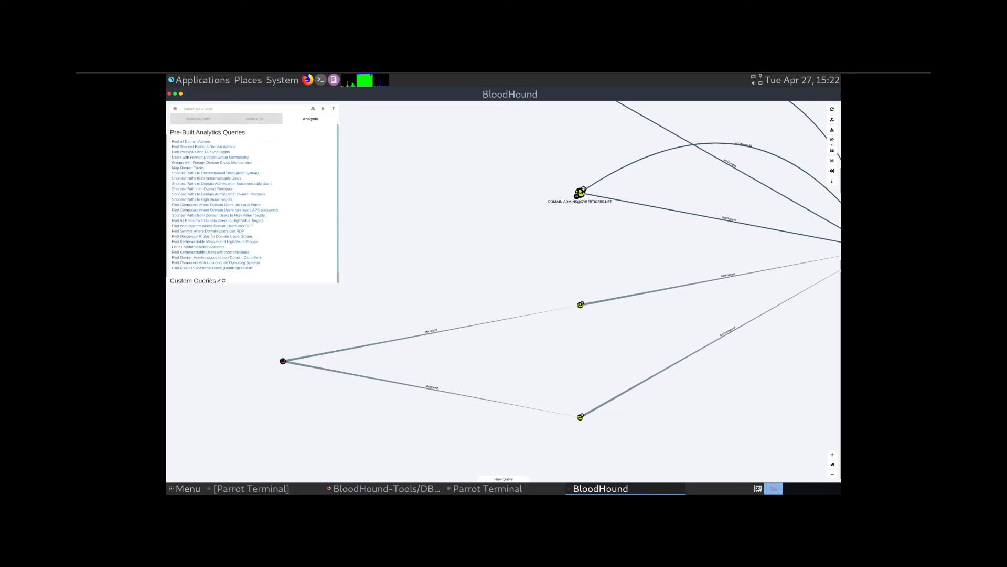
- Run the 'Find all Domain Admins' pre-built query to graph the CYBERTIGERS.NET Domain Admins members
left_click(191, 141)
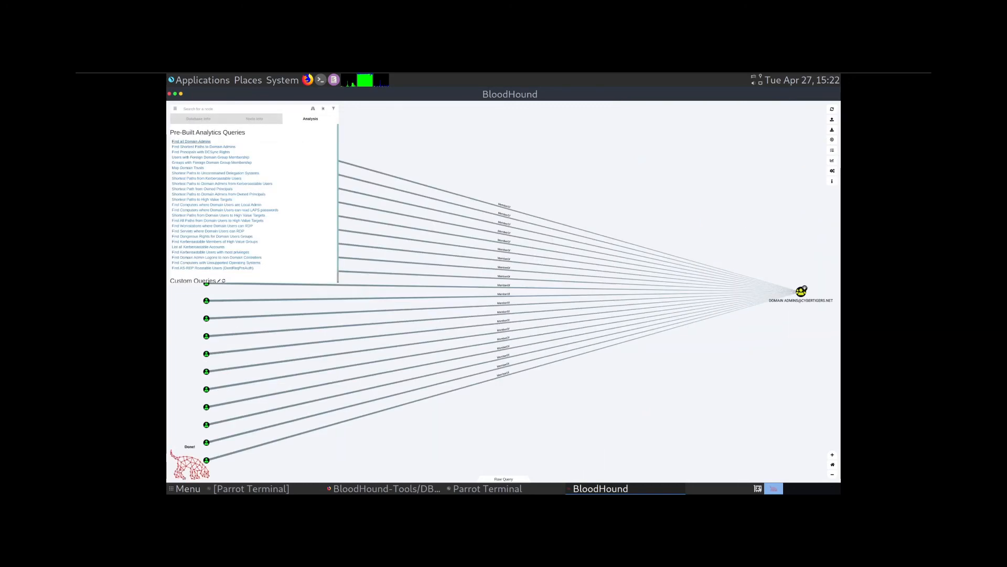
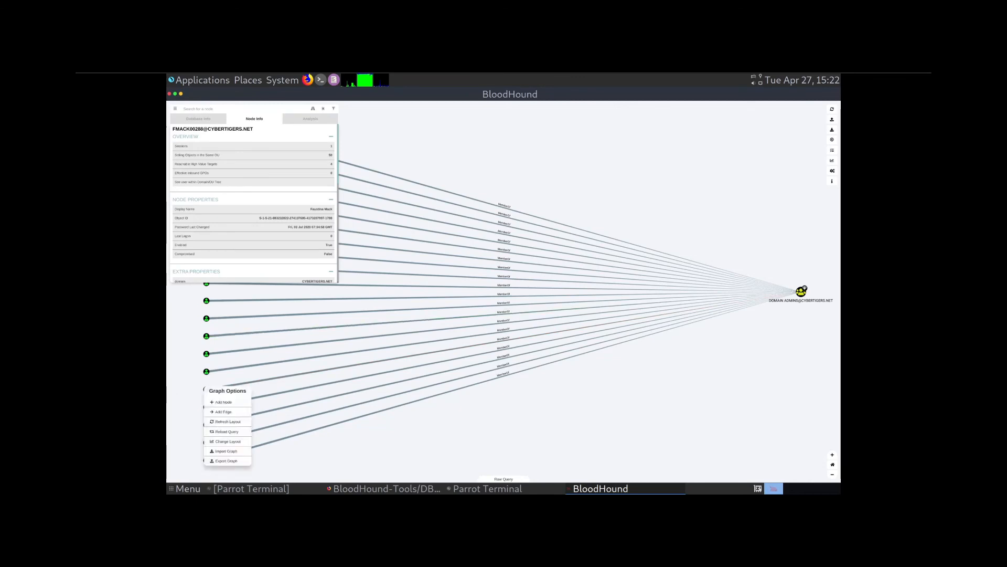
- Close the Graph Options menu and show the context menu for a Domain Admins member user node
left_click(207, 389)
right_click(206, 389)
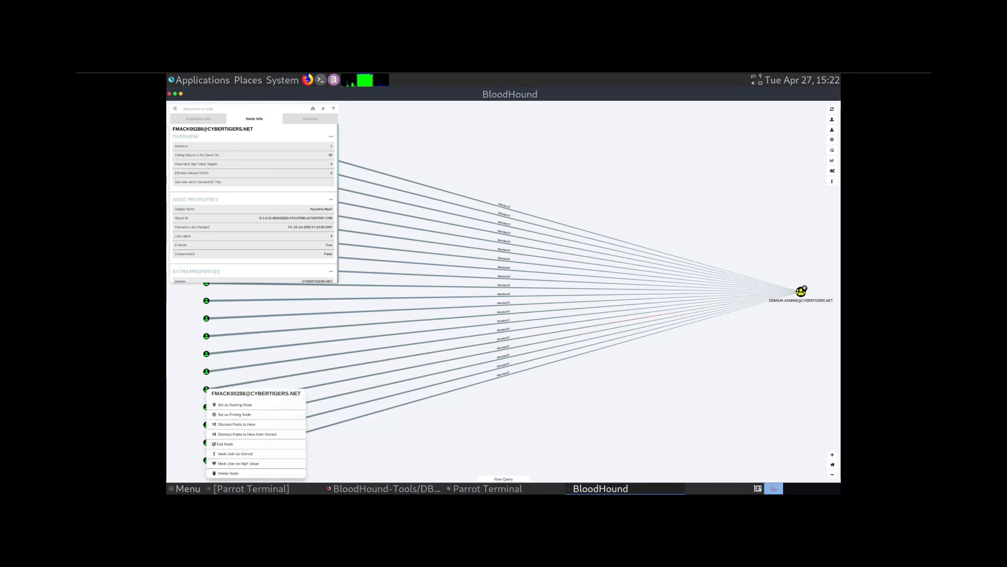
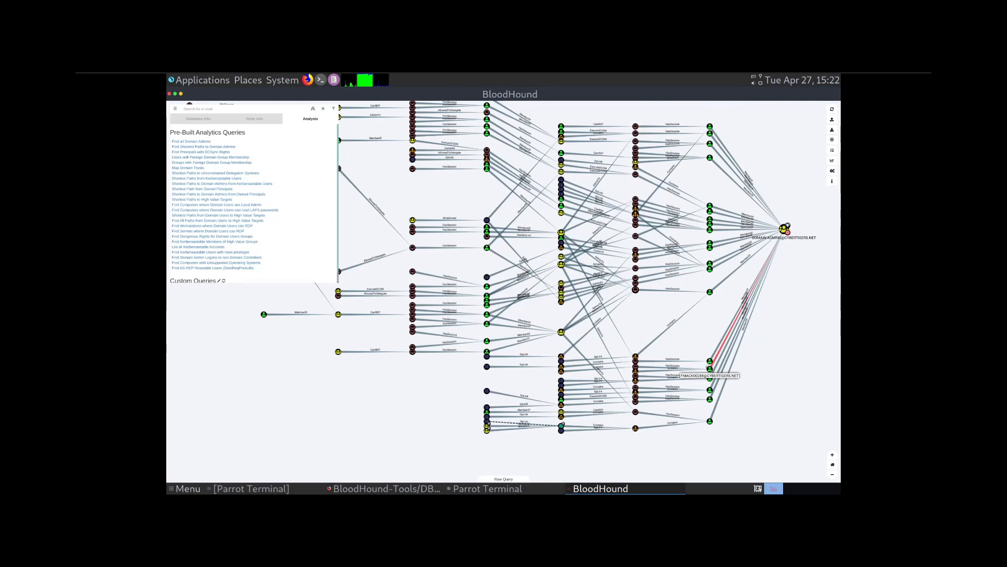
scroll(709, 368, "up", 3)
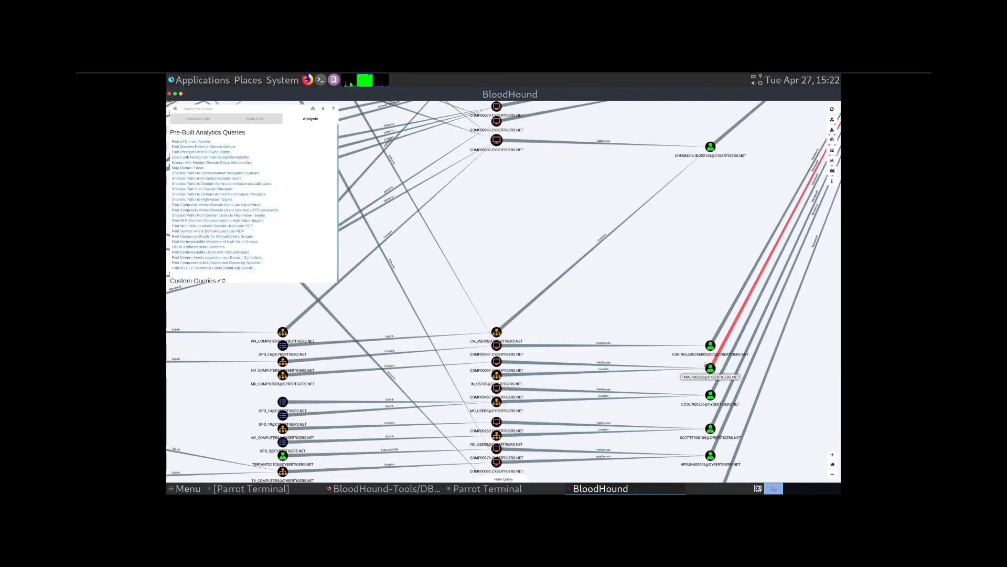
scroll(710, 369, "down", 5)
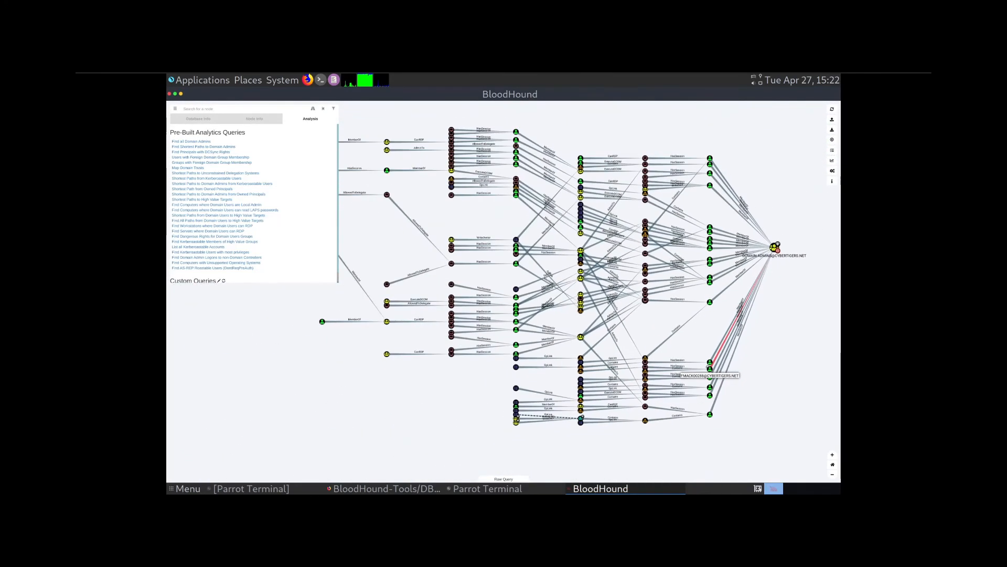
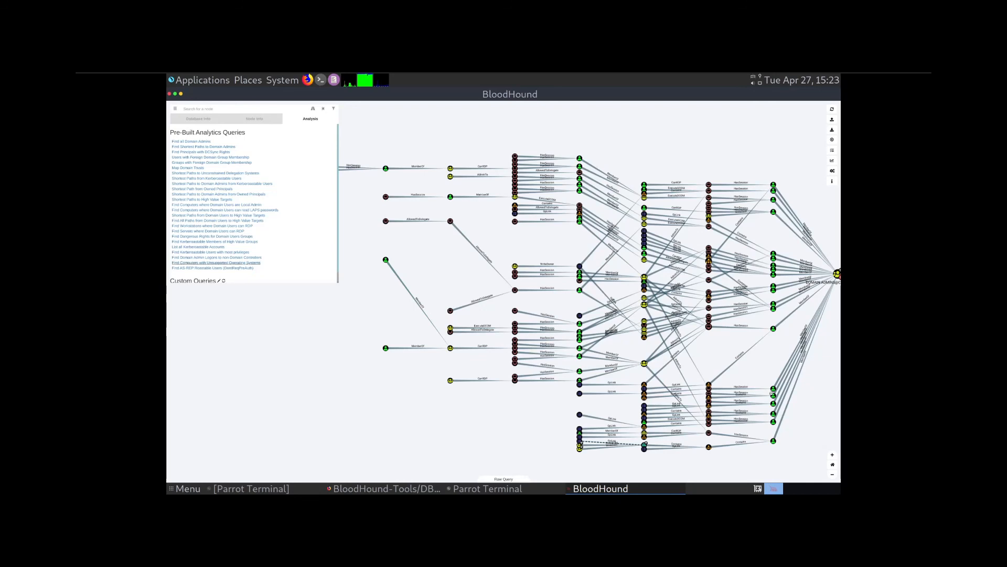
scroll(237, 262, "down", 2)
scroll(220, 242, "up", 2)
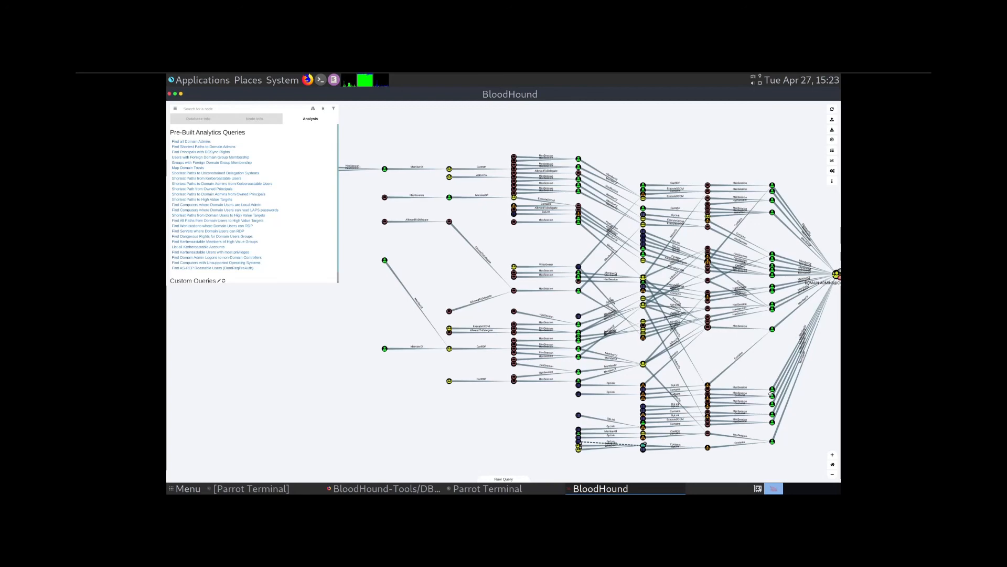
left_click_drag(752, 415, 658, 431)
scroll(659, 432, "up", 2)
scroll(757, 308, "up", 5)
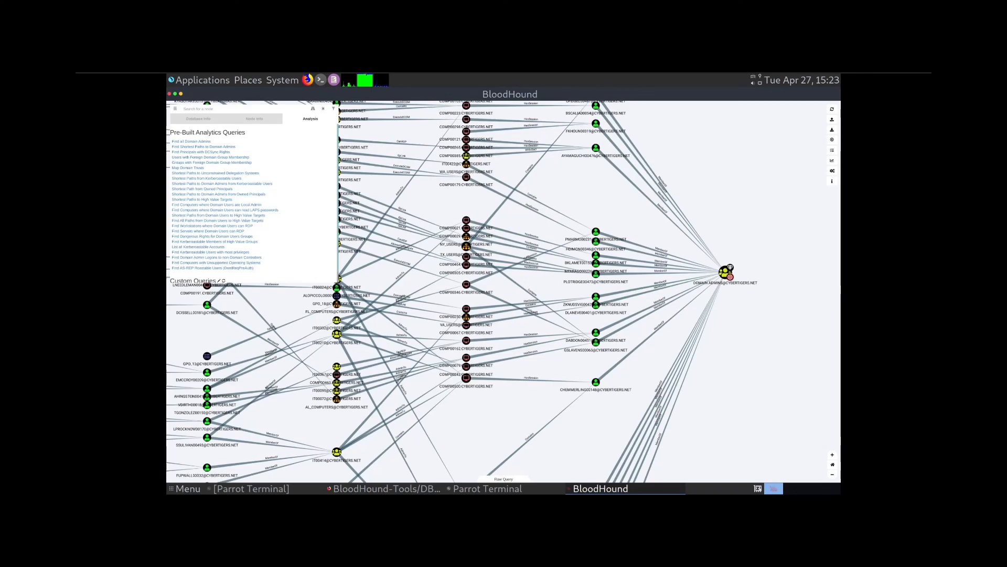
left_click_drag(503, 404, 612, 375)
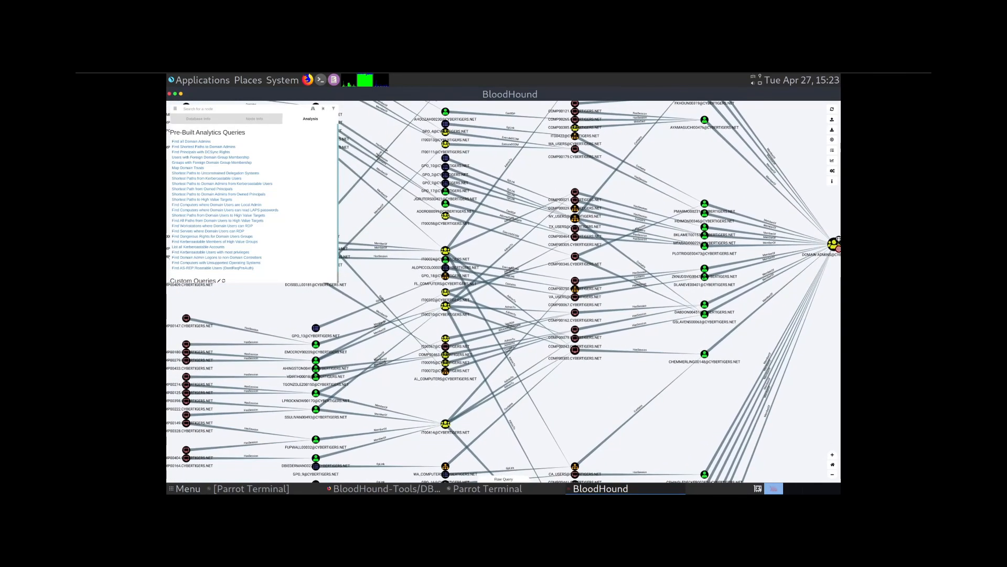
scroll(586, 378, "down", 2)
left_click_drag(645, 433, 841, 414)
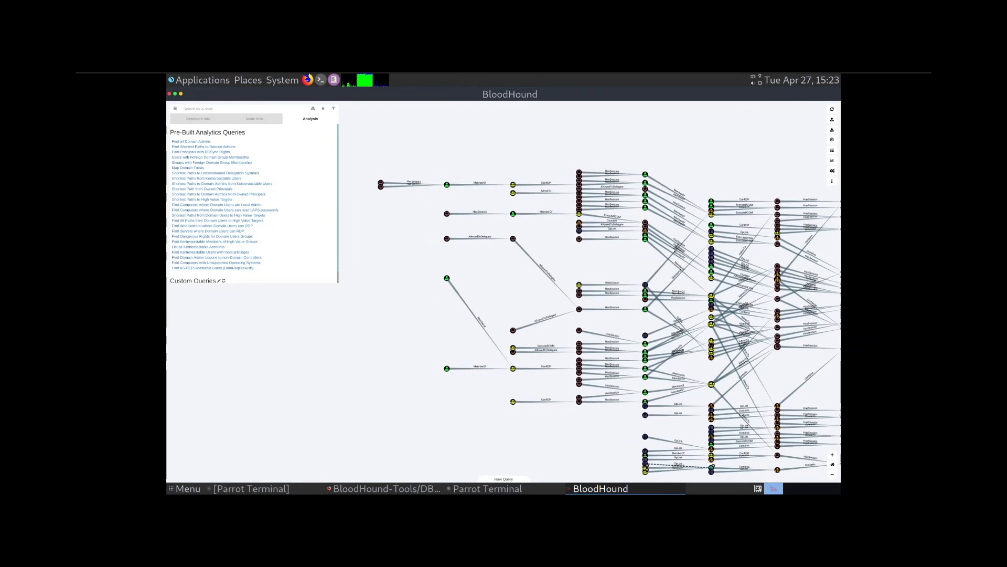
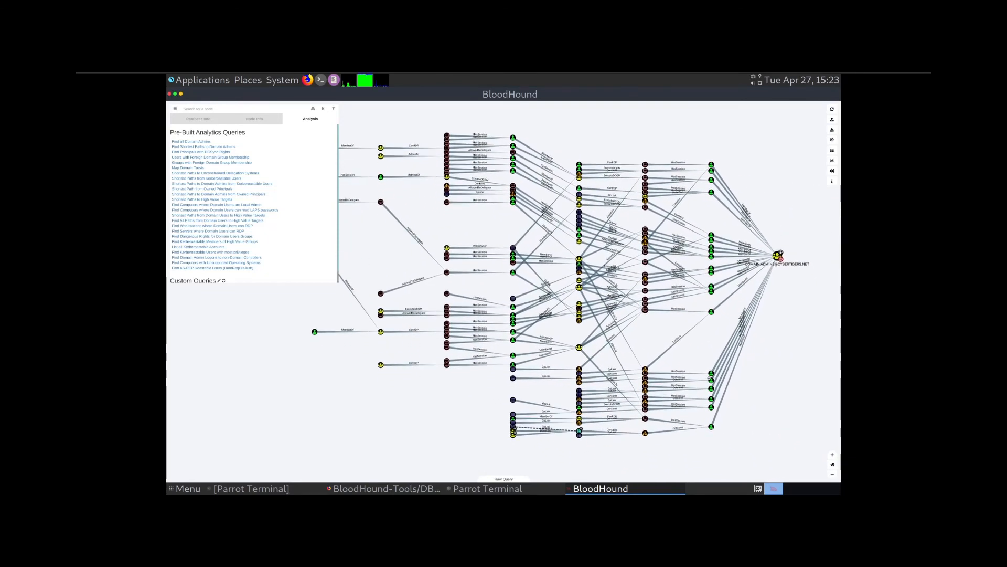
left_click_drag(710, 378, 706, 378)
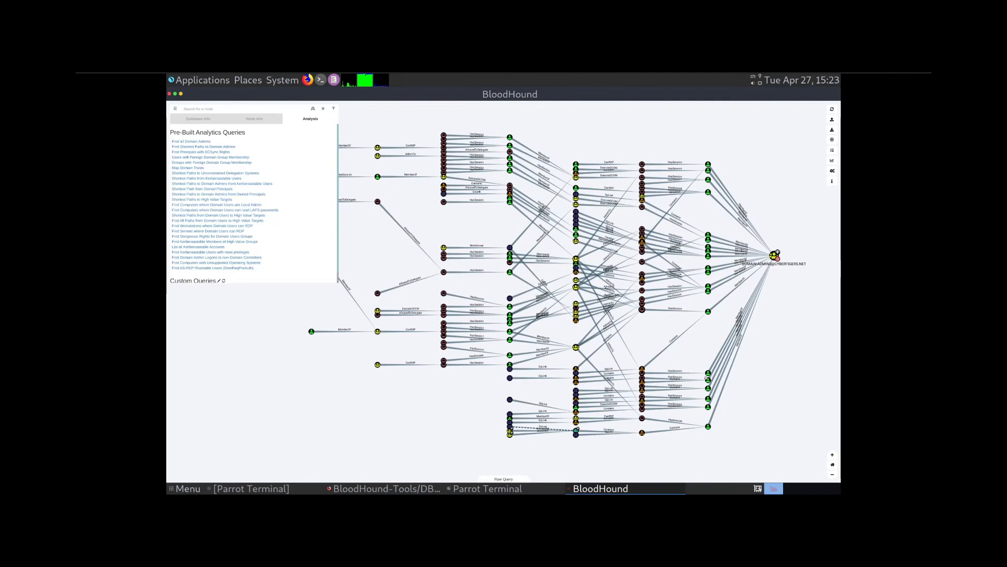